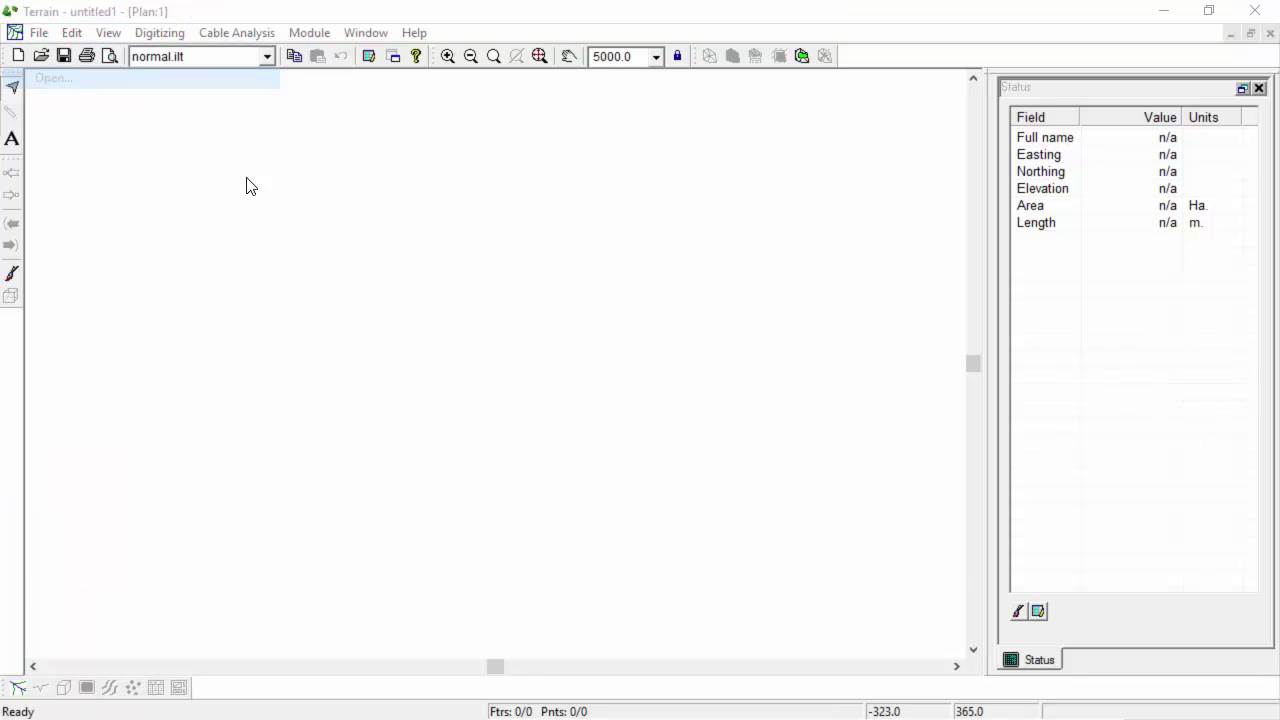
- Open the 'Topo no breaklines' survey and tile the plan and 3D windows vertically
left_click(239, 194)
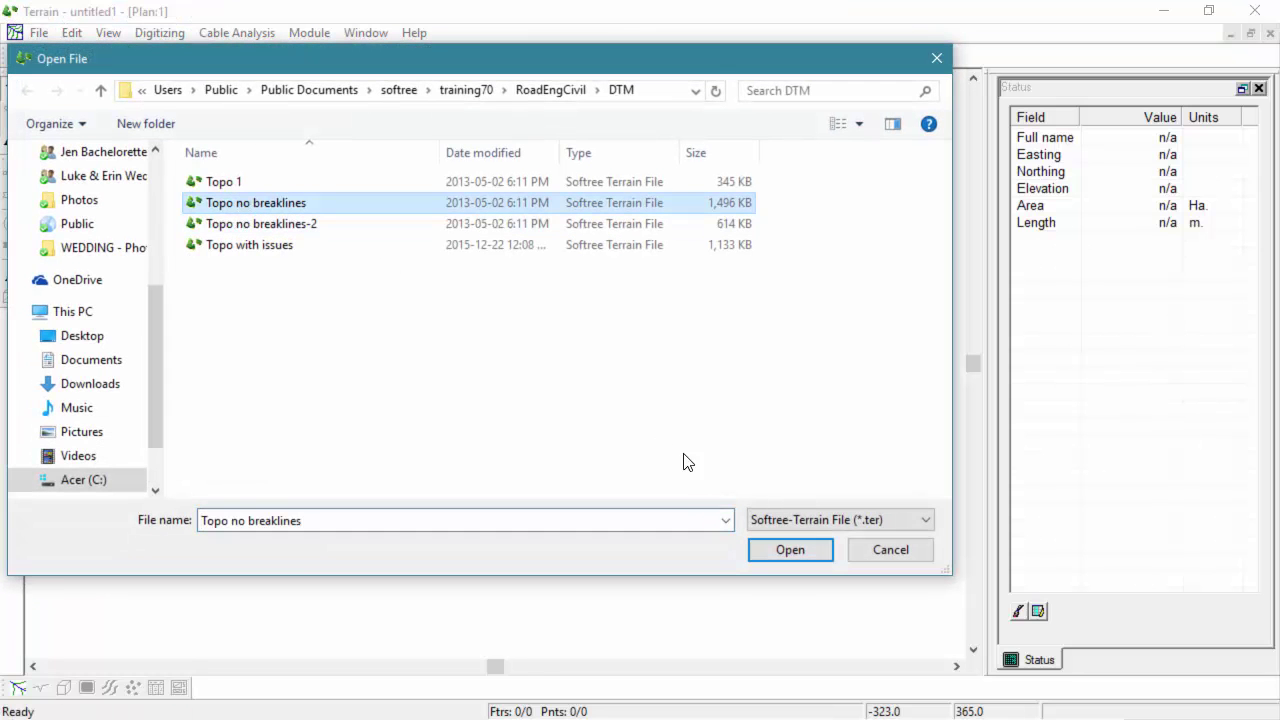
left_click(787, 549)
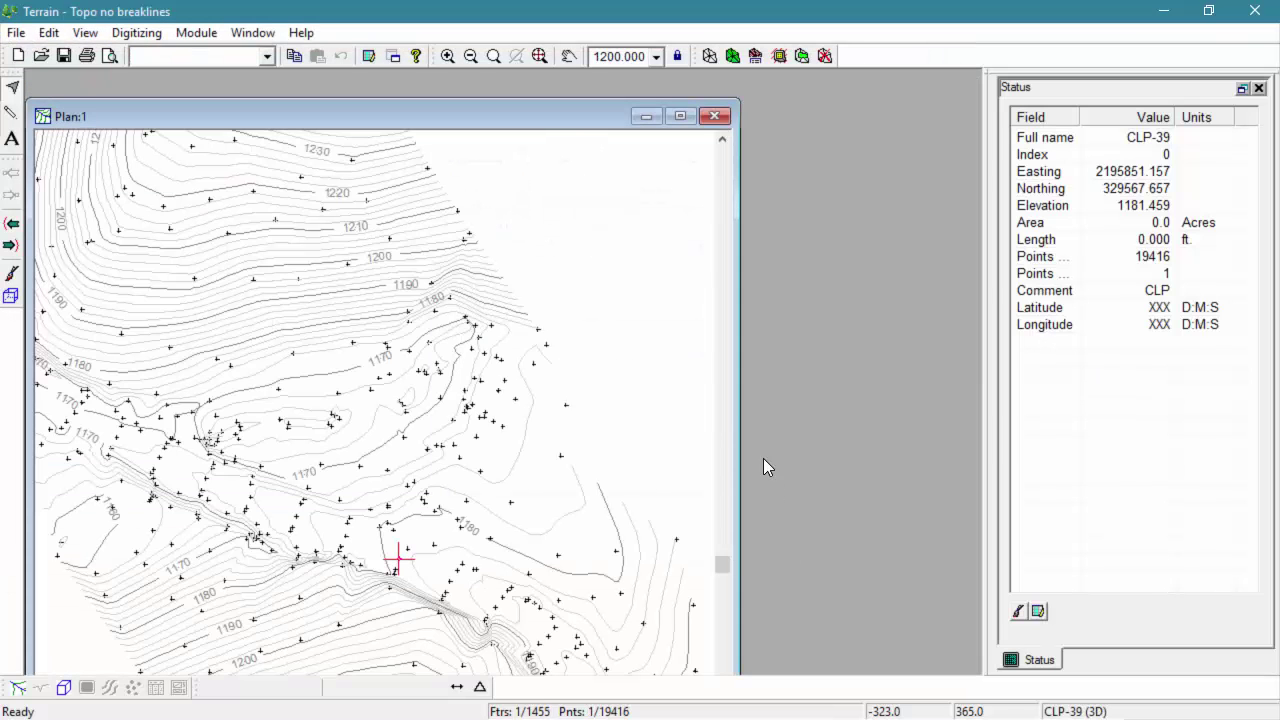
left_click(240, 35)
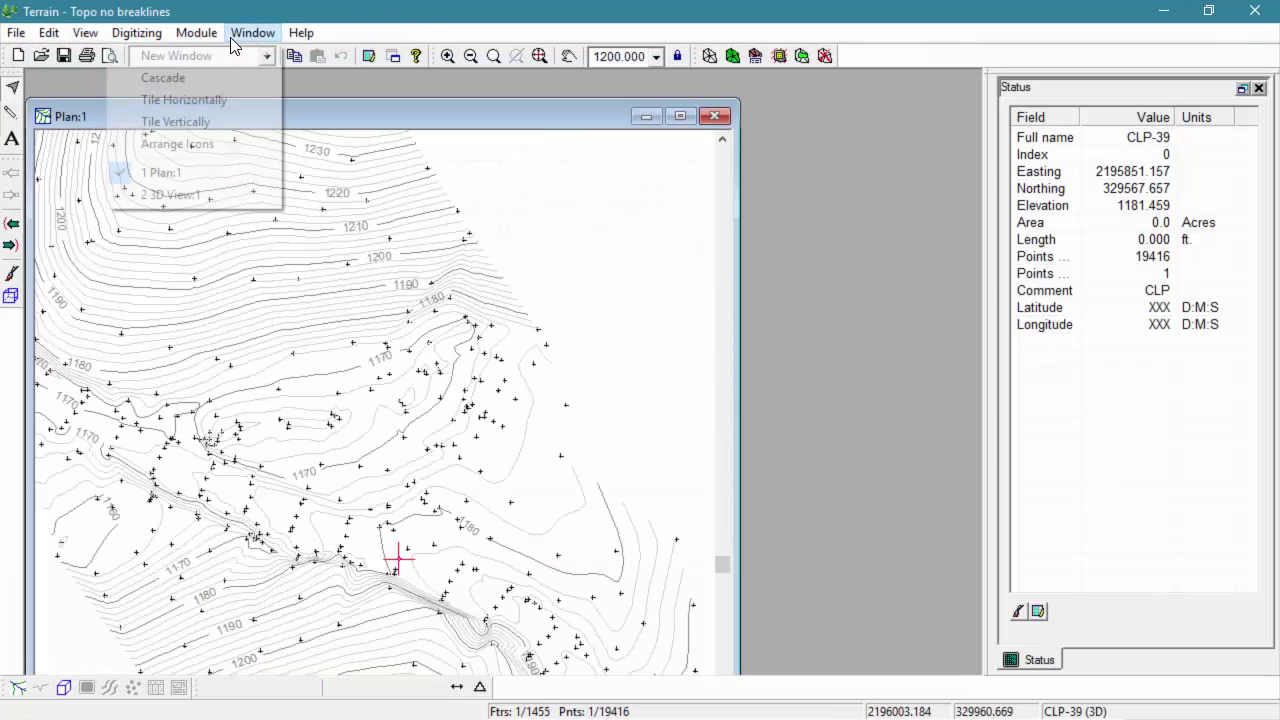
left_click(155, 125)
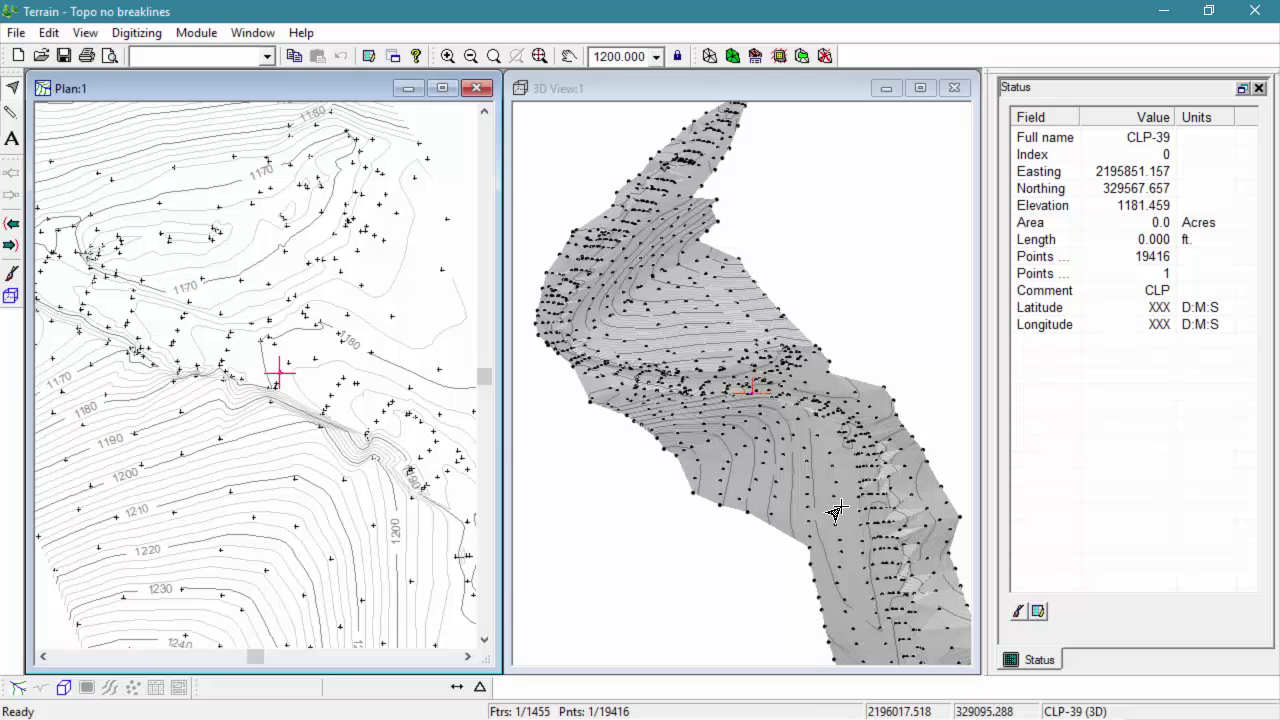
- Rotate the 3D surface, inspect contour CNTR-166, and pan the plan view
left_click_drag(743, 580, 729, 603)
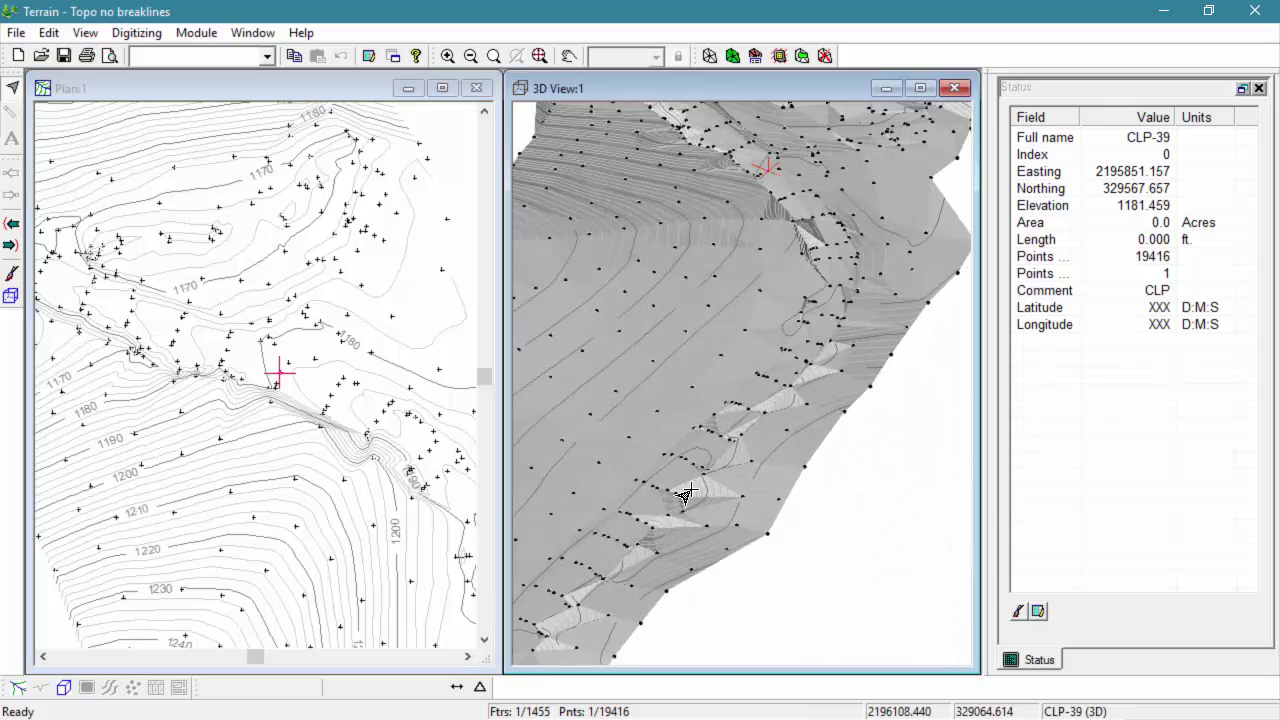
left_click(178, 368)
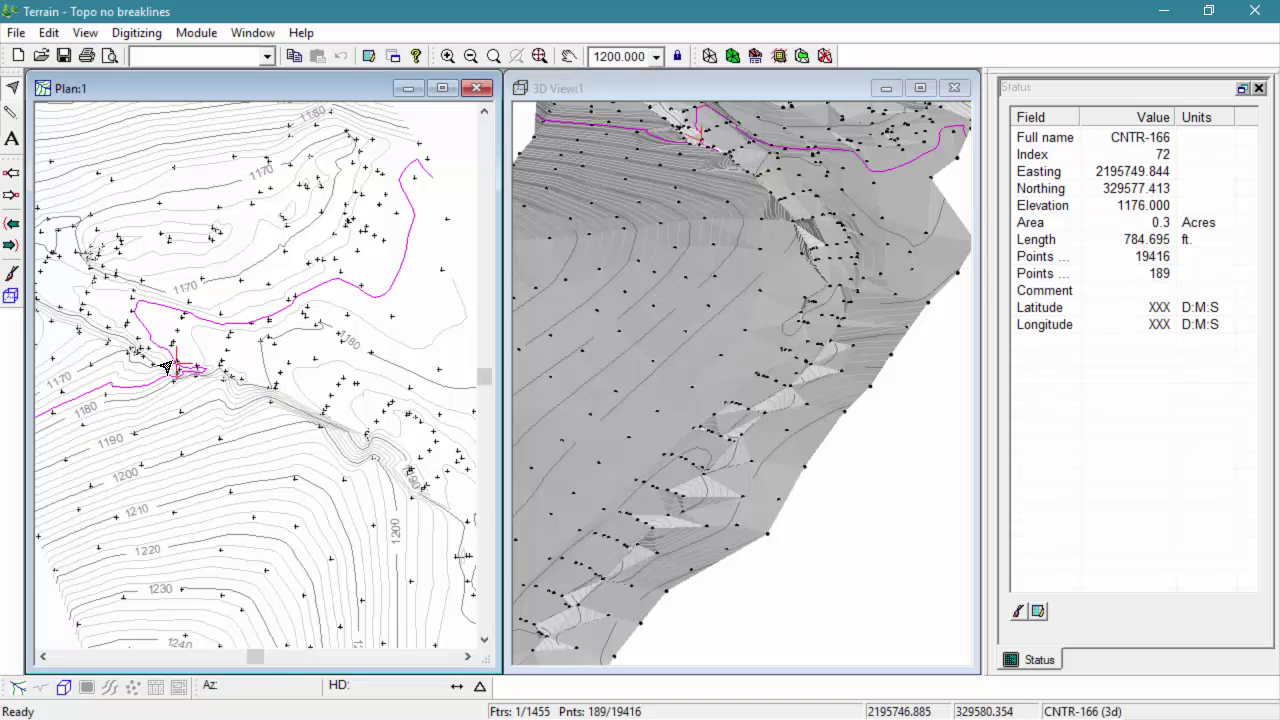
left_click(237, 366)
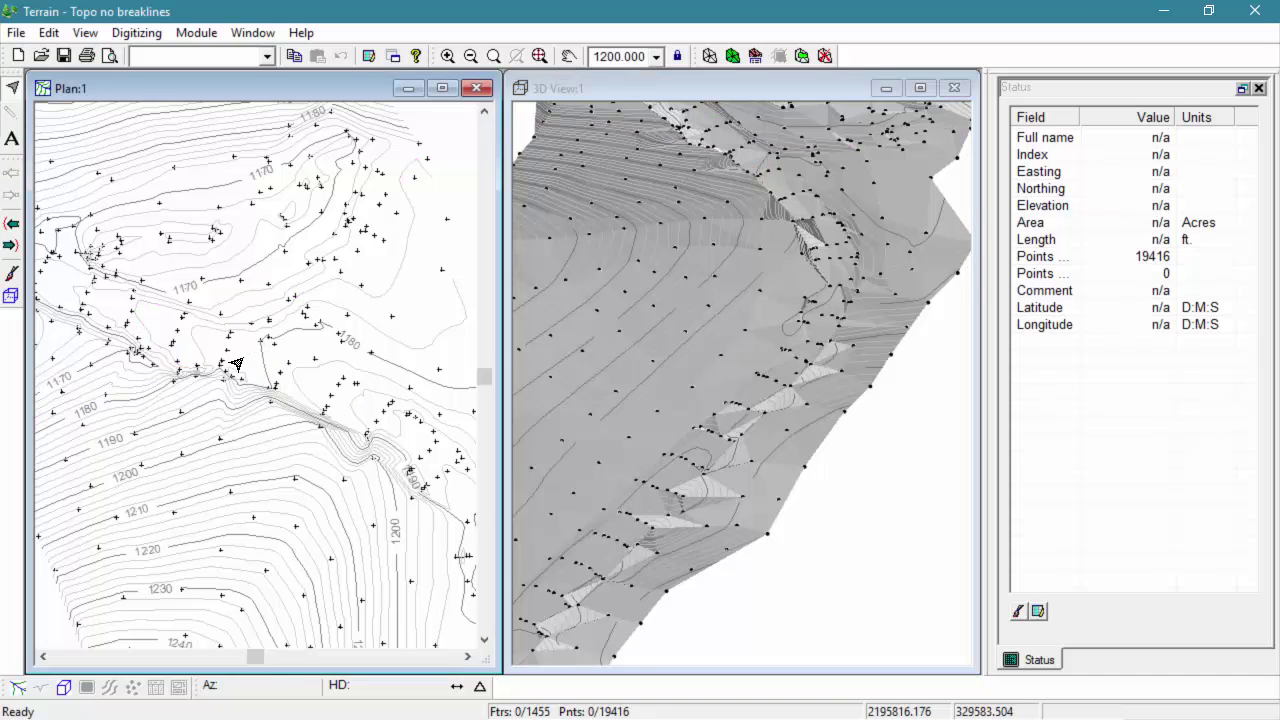
scroll(237, 366, "down", 3)
middle_click_drag(276, 440, 60, 202)
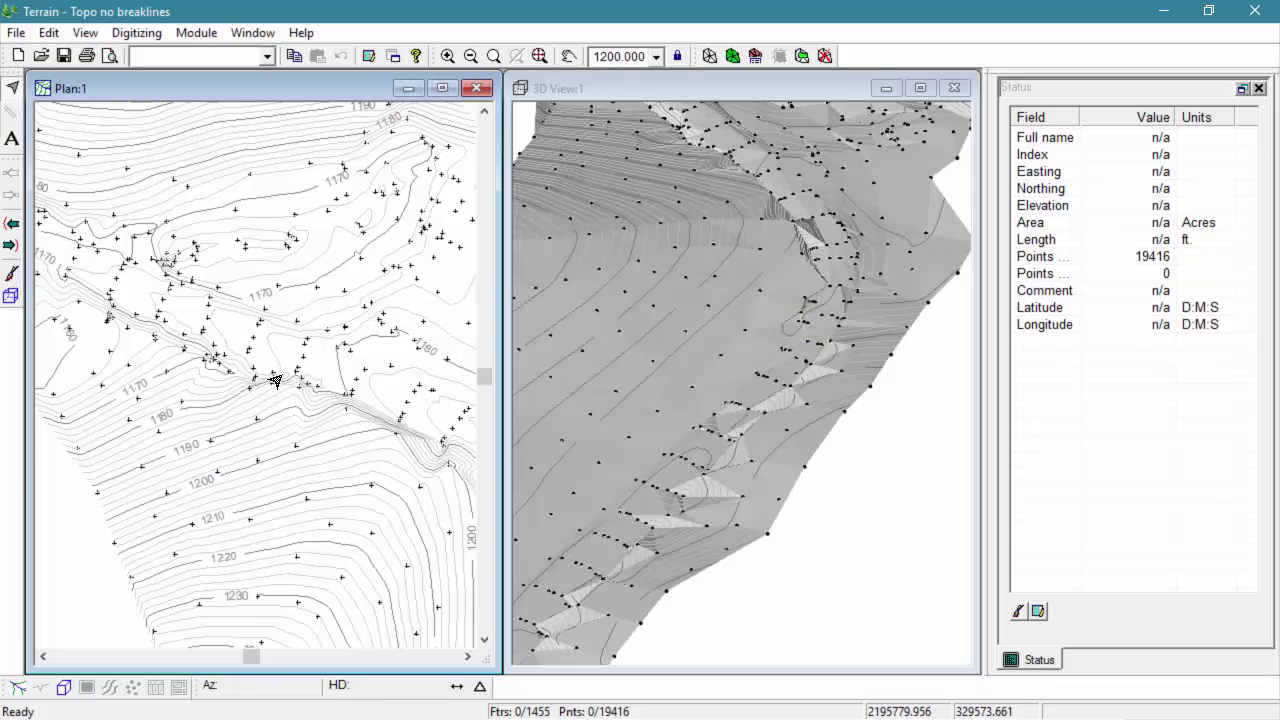
- Zoom the plan to 559.809, widen the Plan window, and check point CLP-38 (elevation 1179.596)
scroll(275, 377, "up", 3)
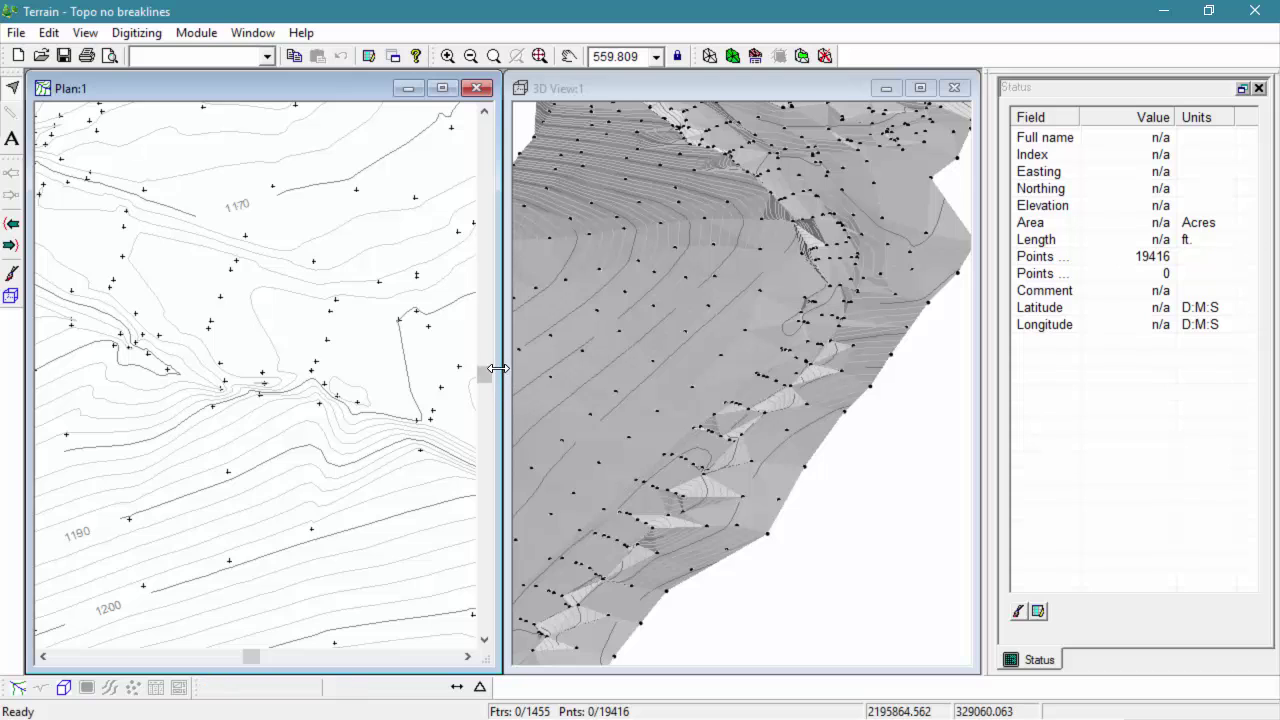
left_click_drag(497, 369, 843, 369)
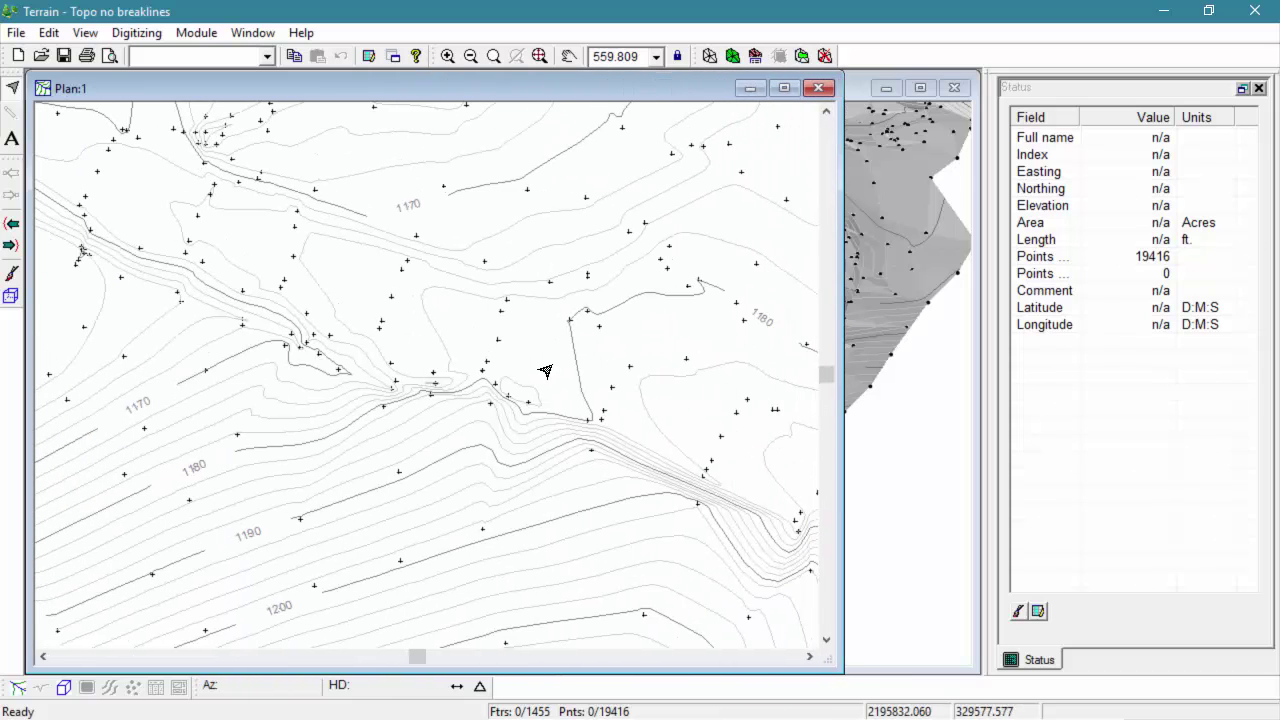
left_click(490, 348)
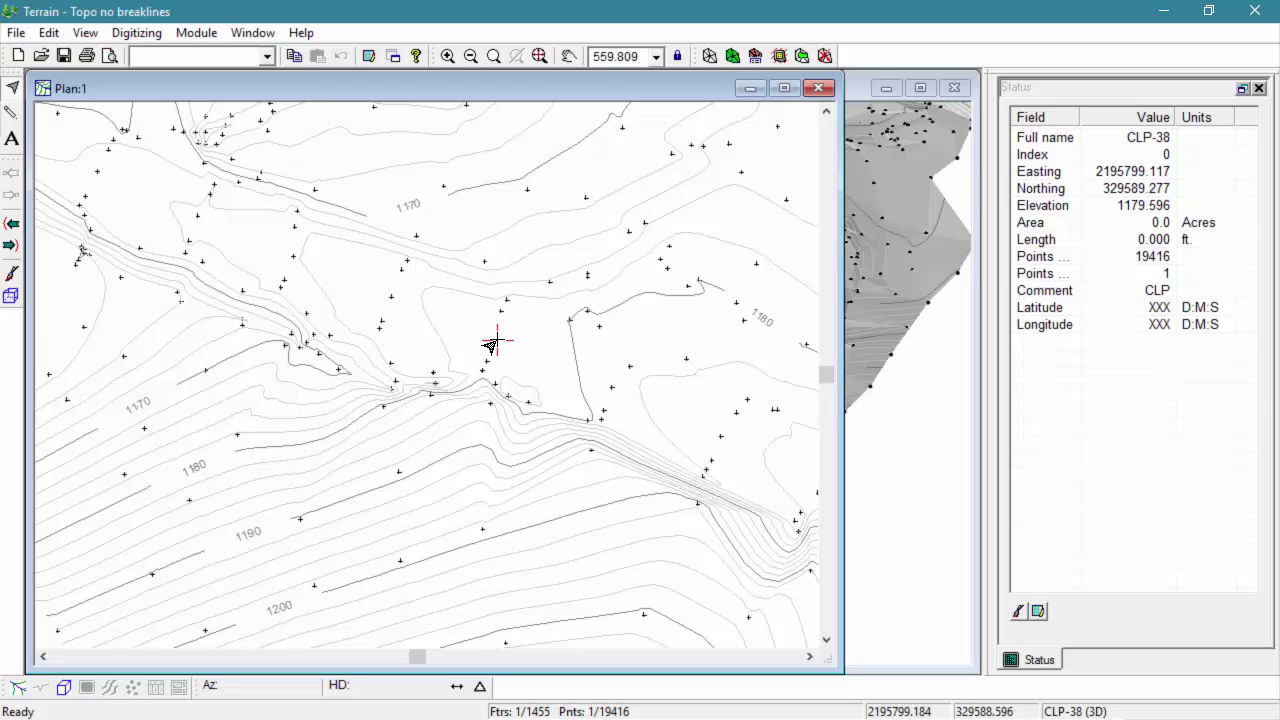
mouse_move(384, 301)
- Clear the selection, then select all 69 features matching 'CLP' via advanced Select by Name
left_click(48, 32)
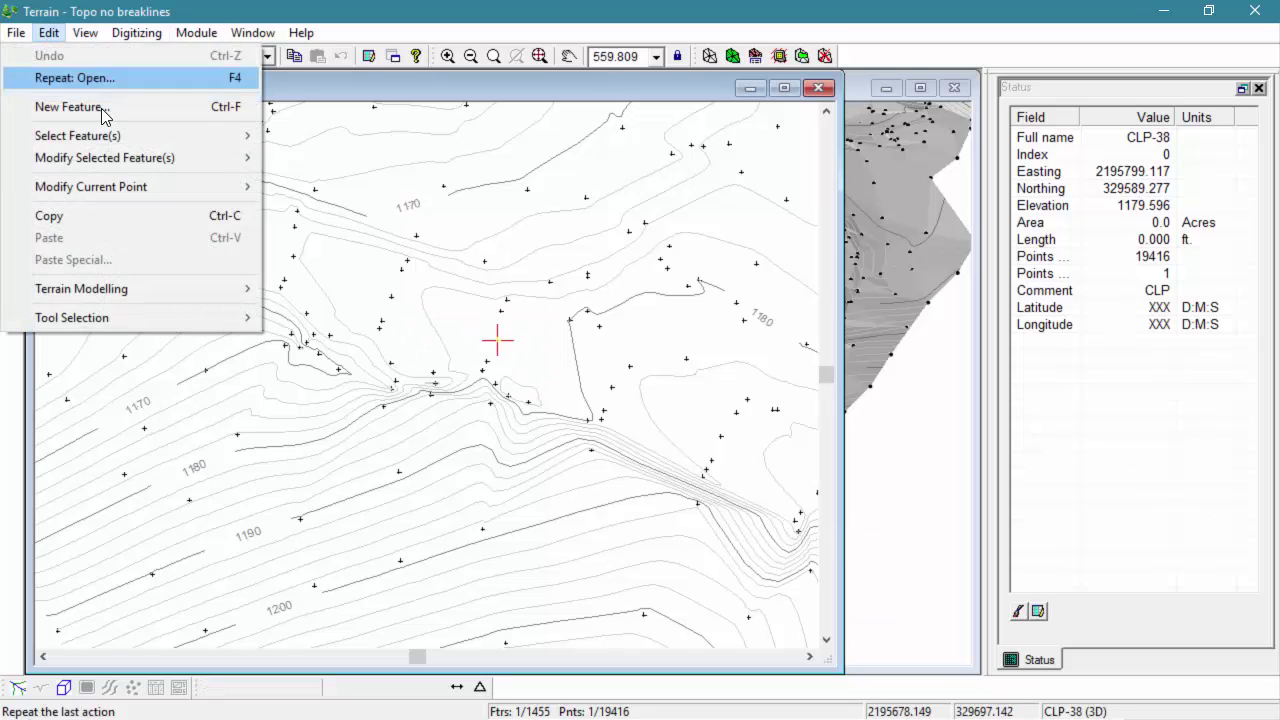
mouse_move(115, 146)
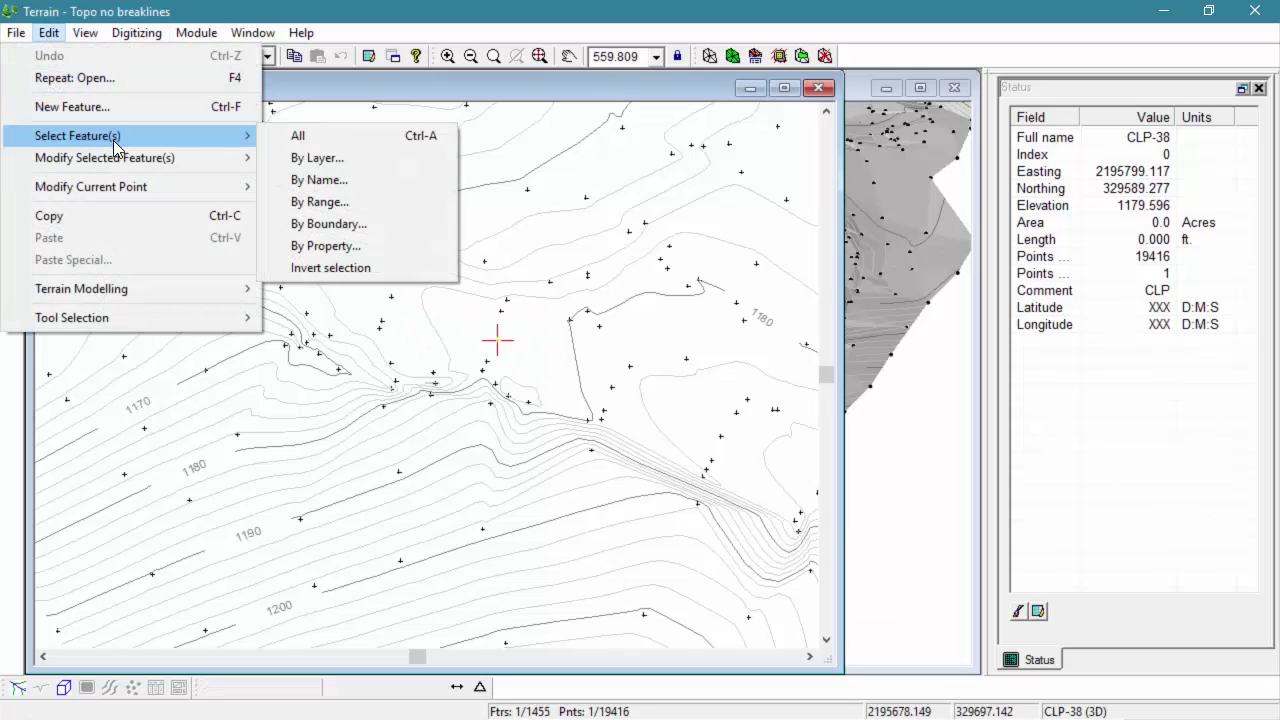
left_click(313, 190)
left_click(791, 369)
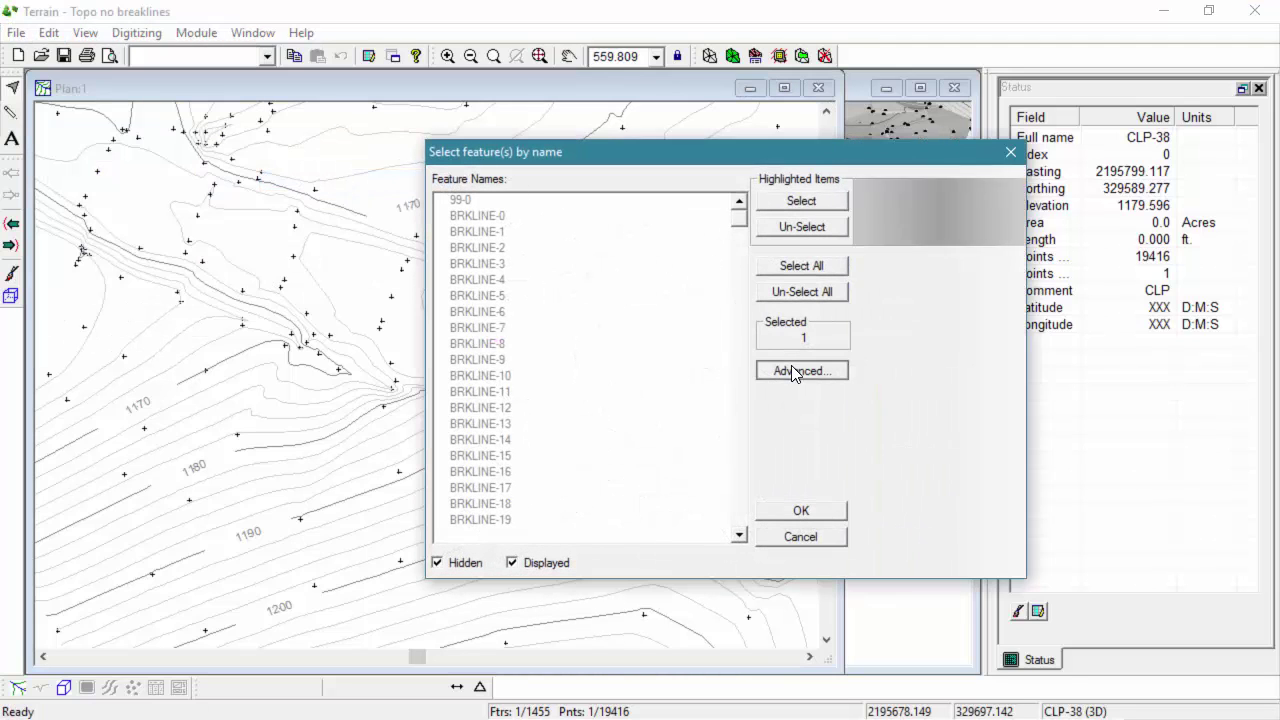
left_click_drag(696, 164, 592, 166)
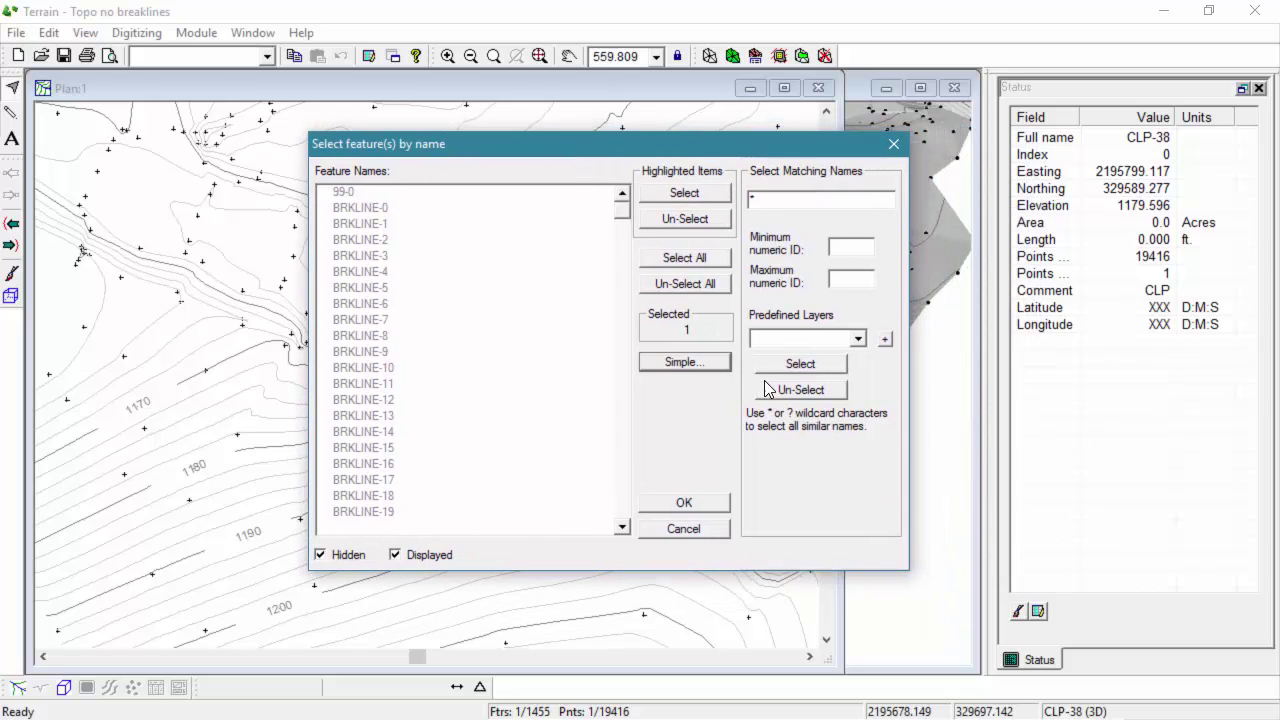
left_click(726, 284)
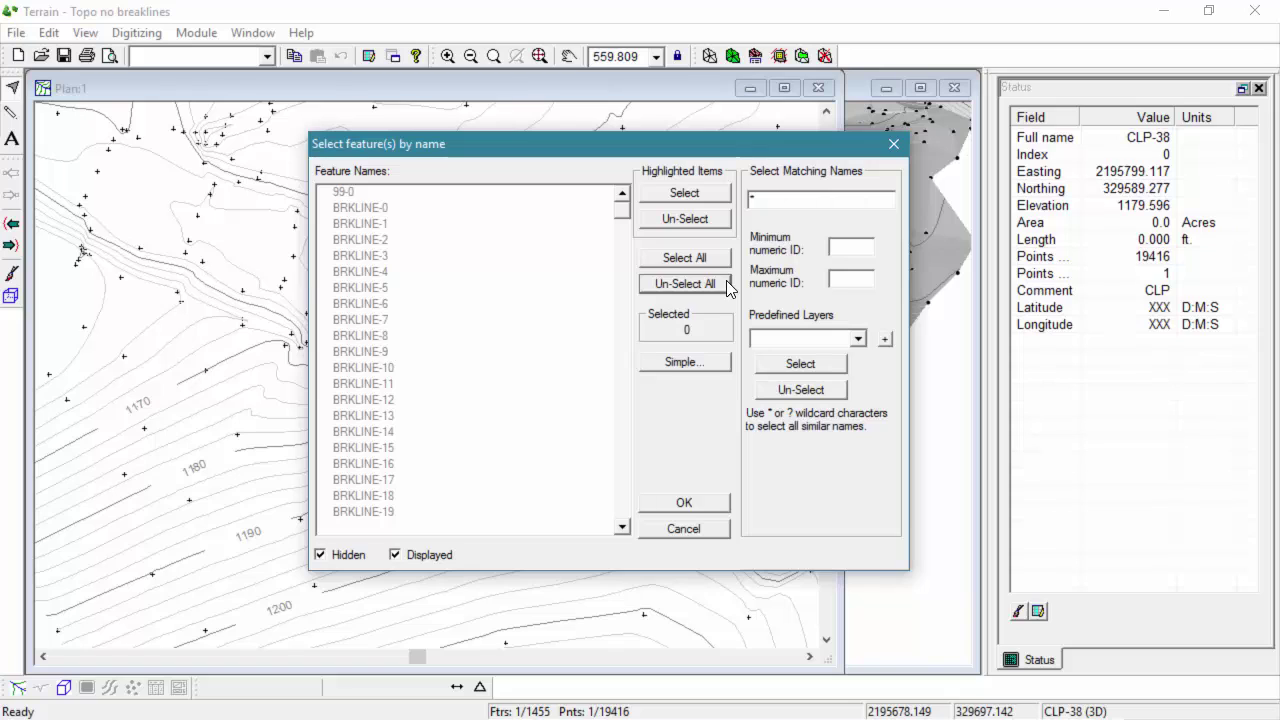
left_click(775, 203)
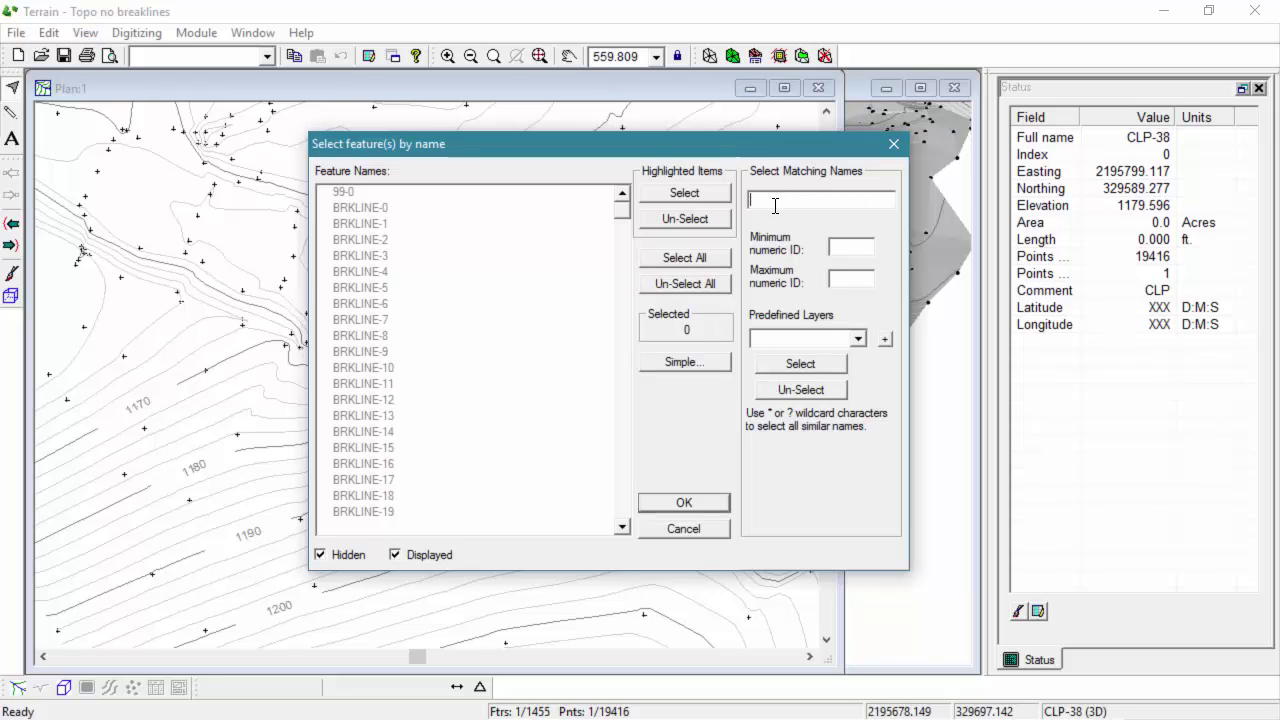
left_click(800, 366)
left_click(628, 226)
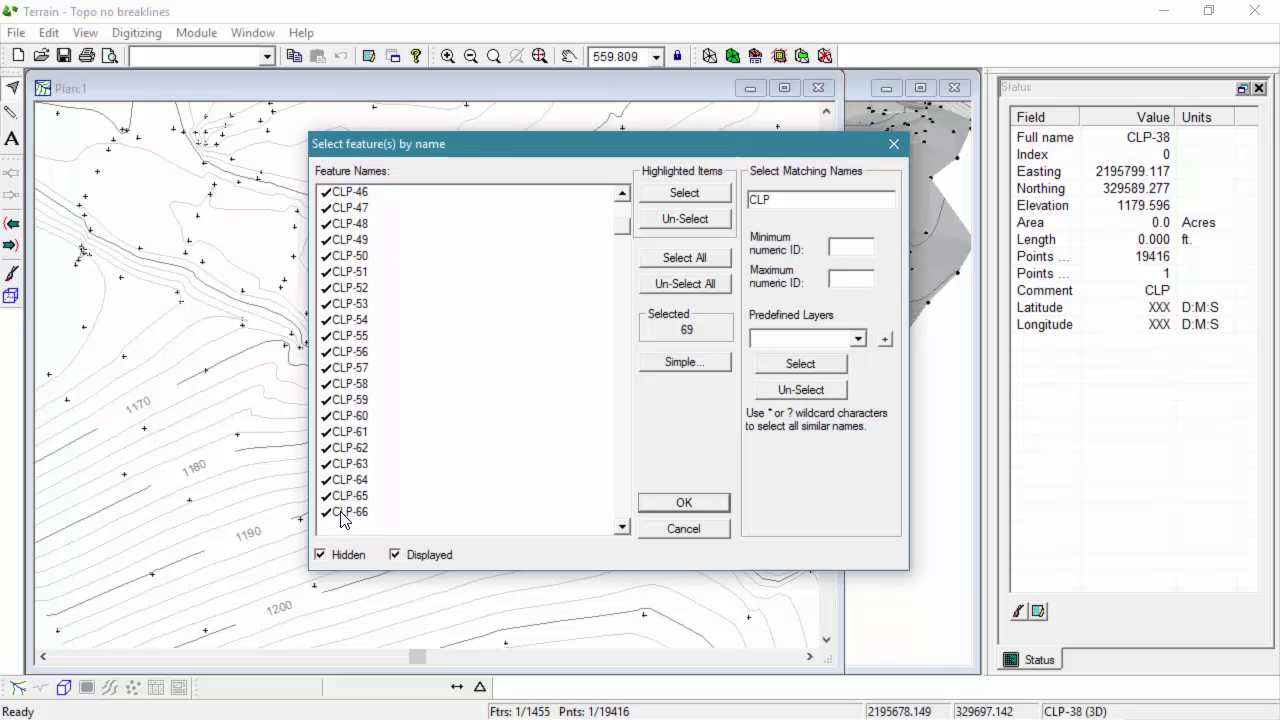
left_click(683, 503)
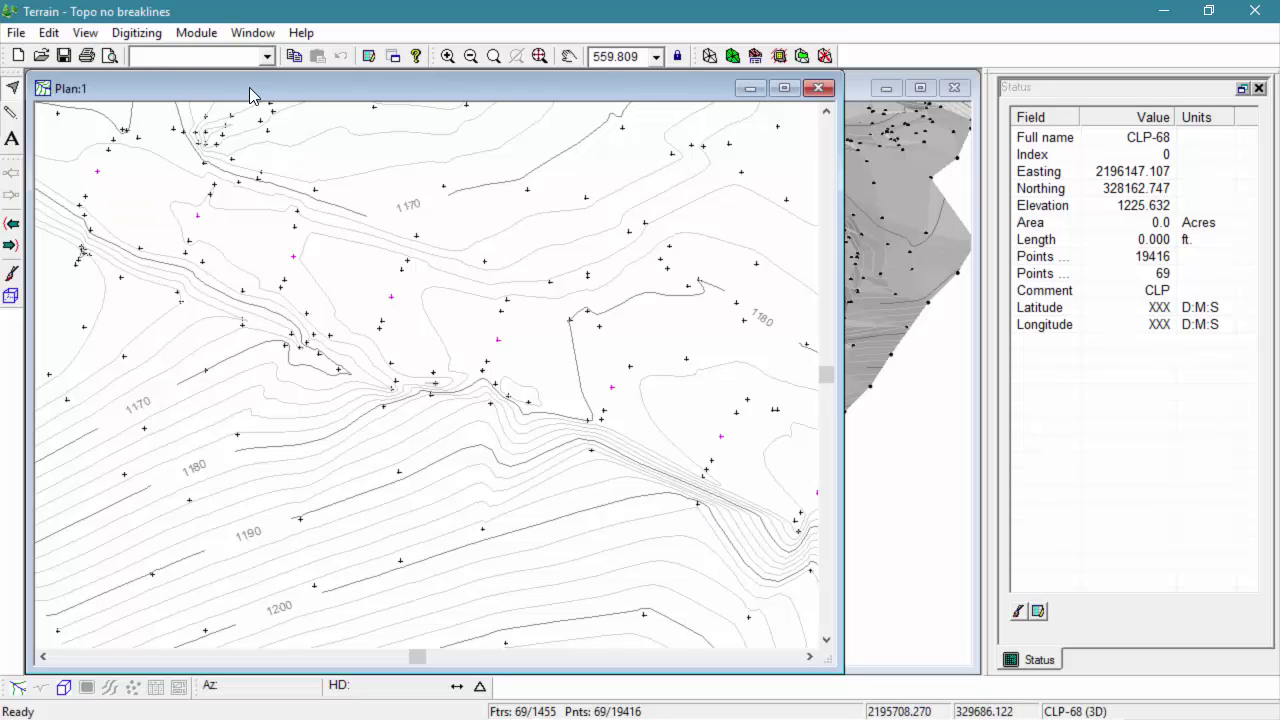
- Join the 69 selected CLP points into one 3586.022 ft line, accepting the warning
left_click(49, 33)
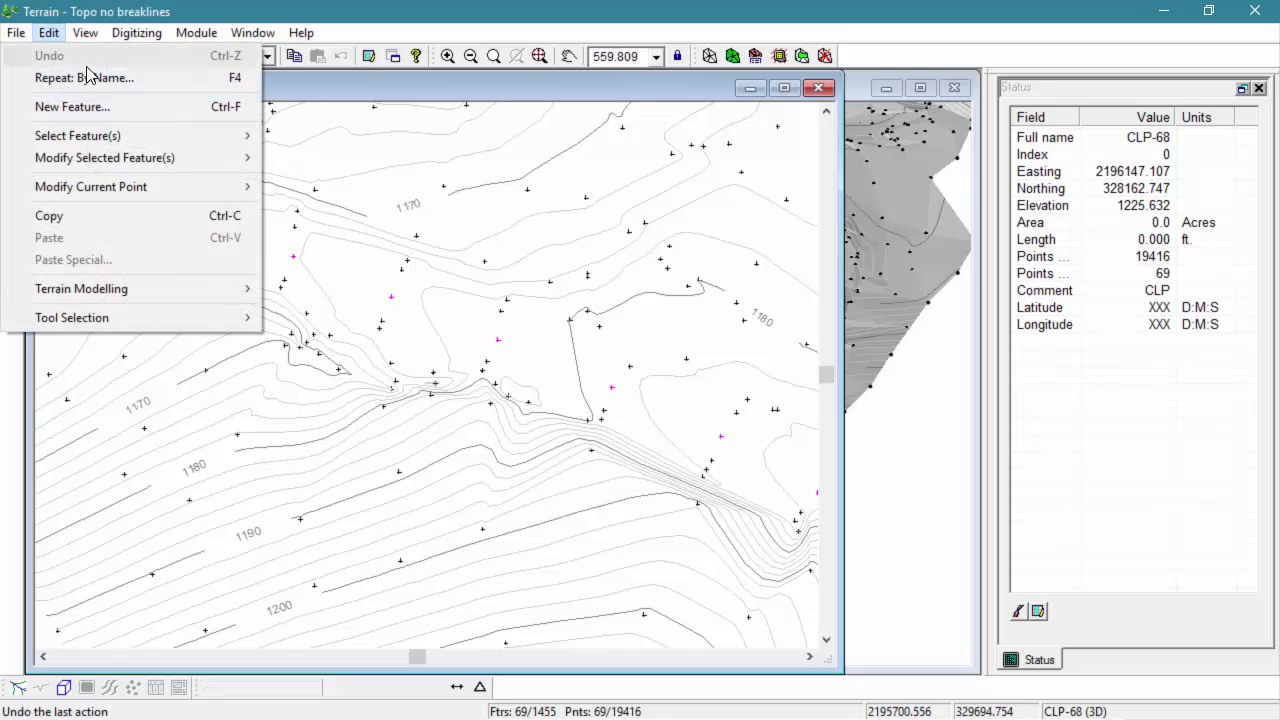
mouse_move(131, 160)
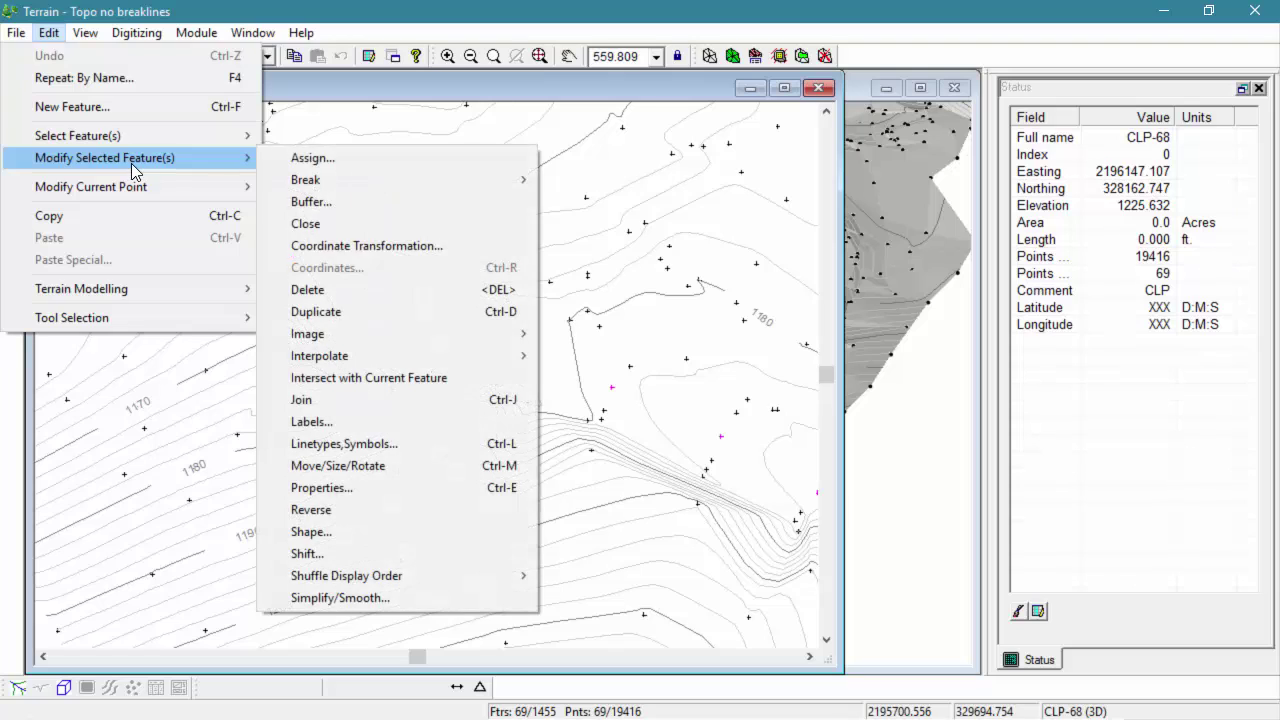
left_click(336, 405)
left_click(676, 415)
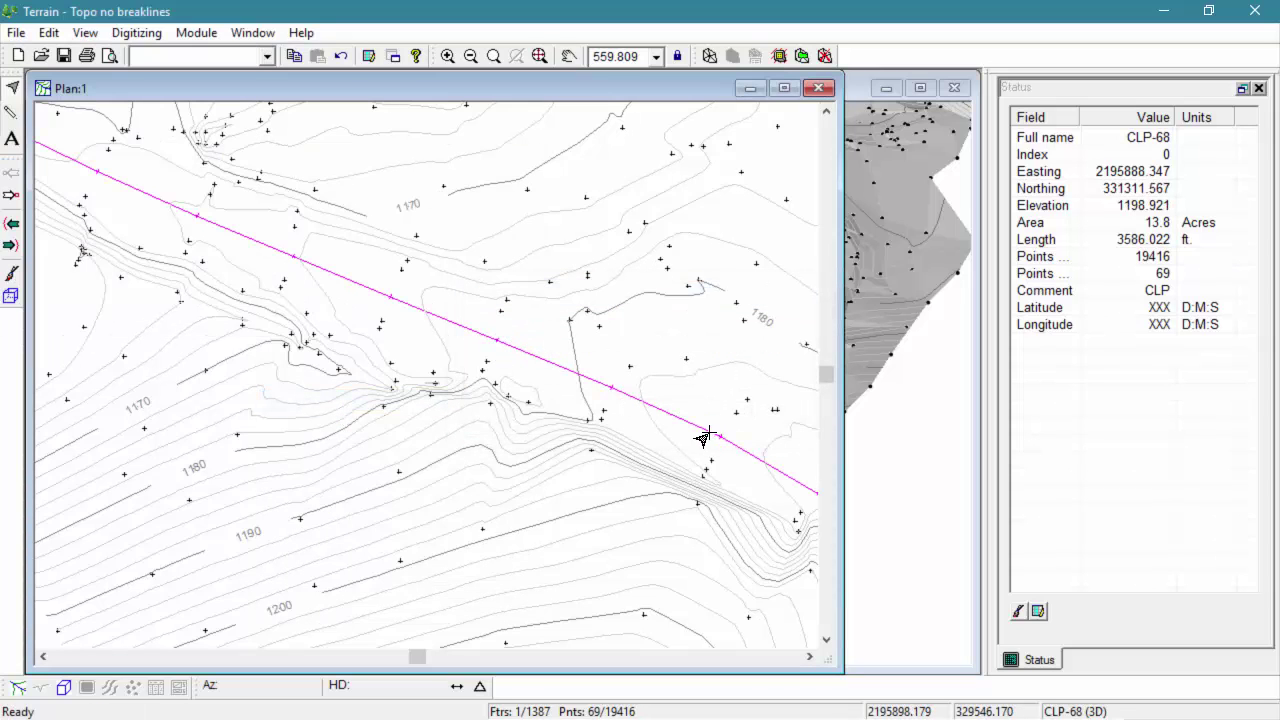
left_click(48, 32)
- Format the CLP line as red '3 - dash-dot' with point symbol set to None
mouse_move(70, 163)
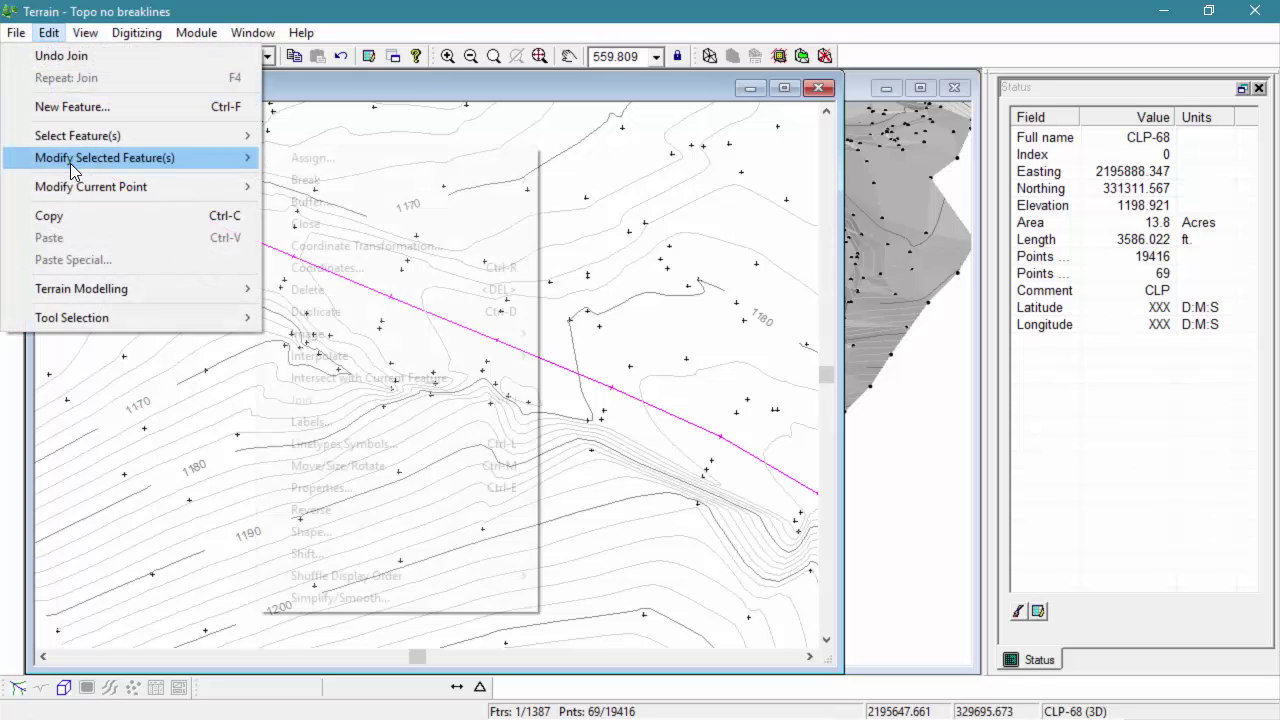
left_click(371, 441)
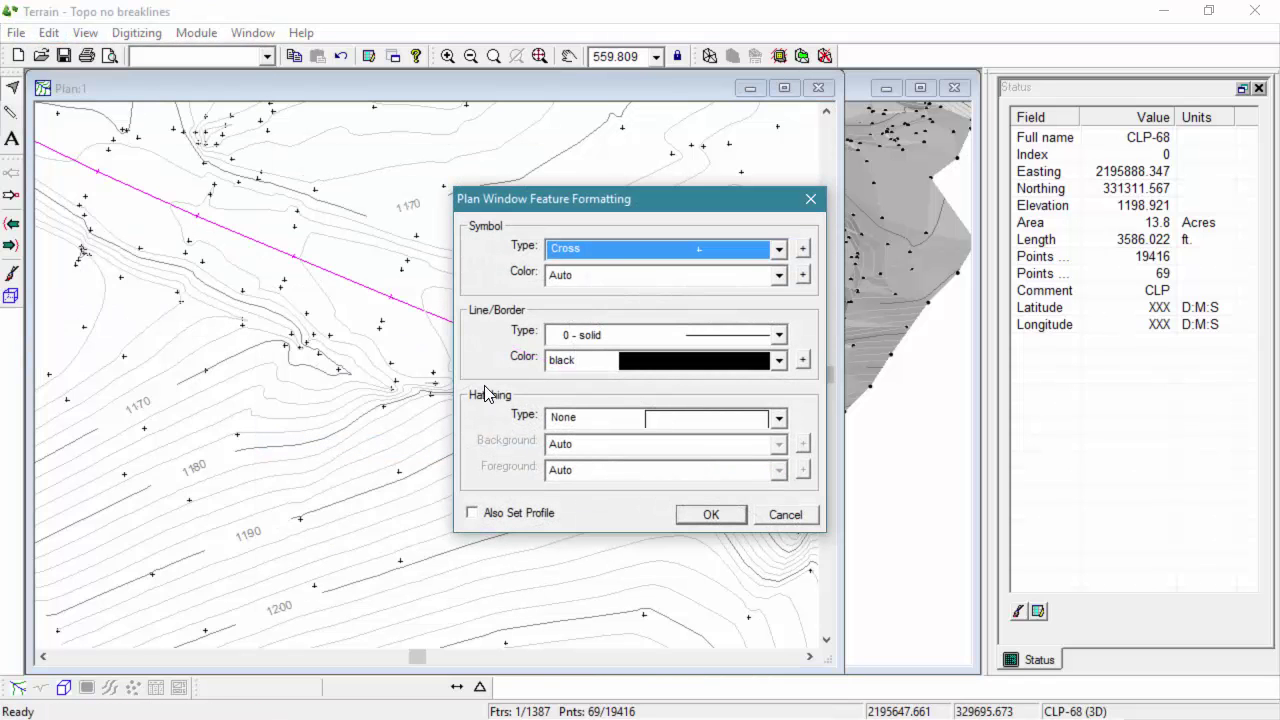
left_click(592, 250)
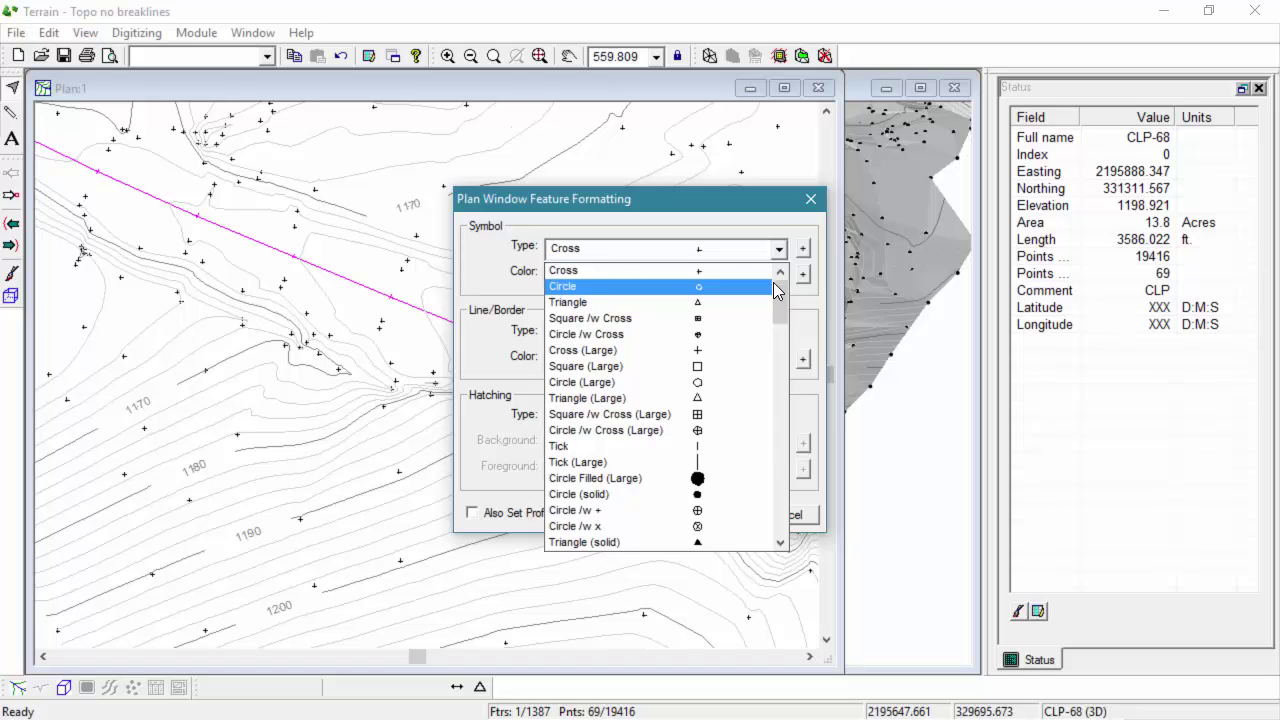
scroll(773, 282, "up", 1)
left_click(645, 274)
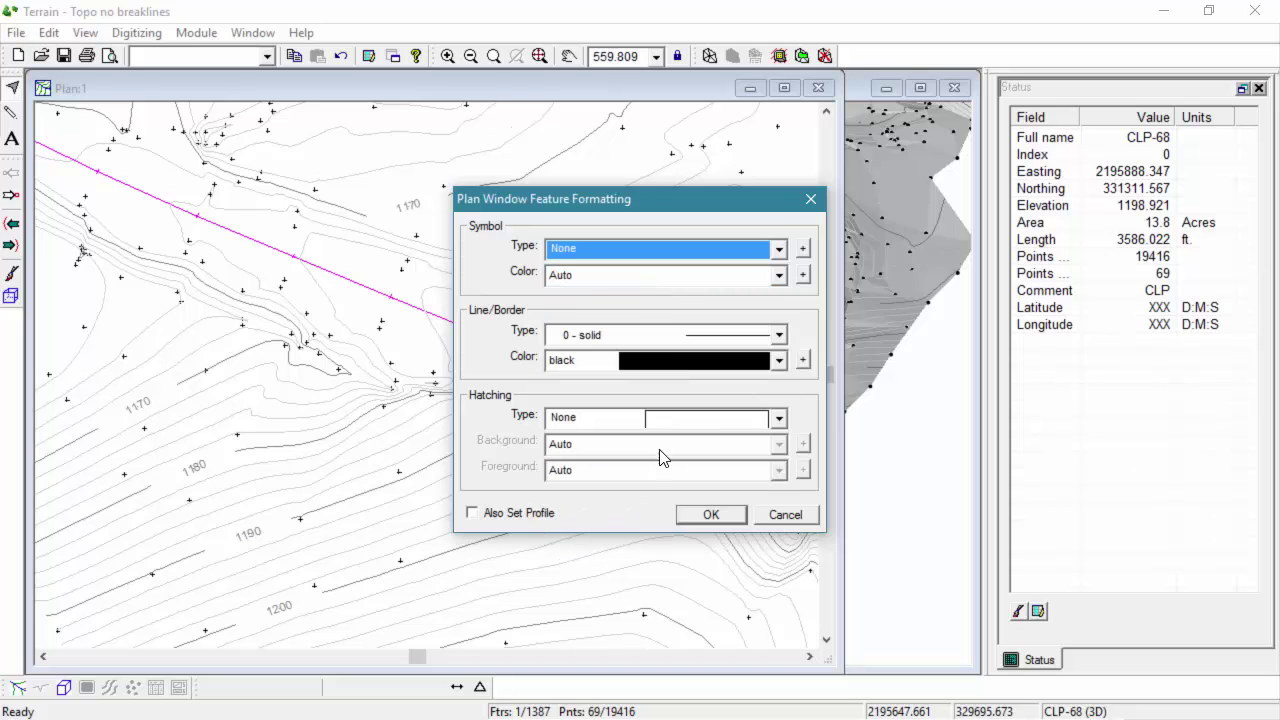
left_click(600, 335)
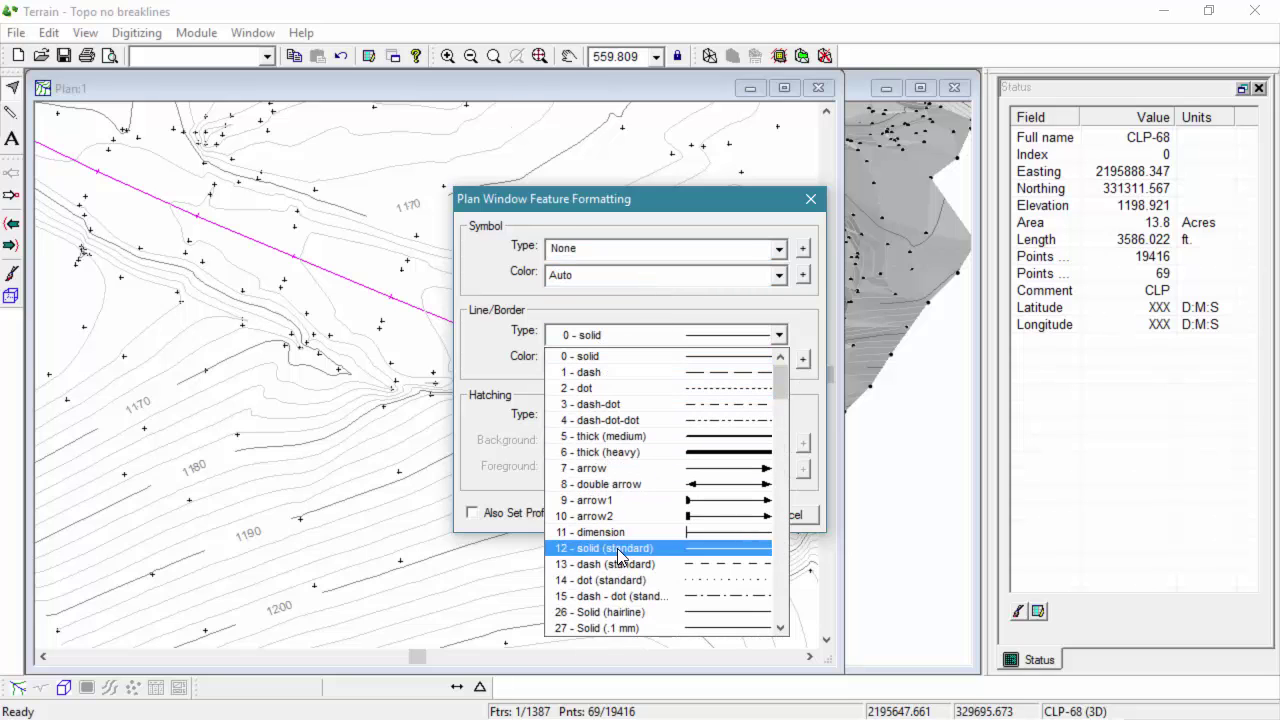
left_click(590, 404)
left_click(587, 360)
left_click(596, 512)
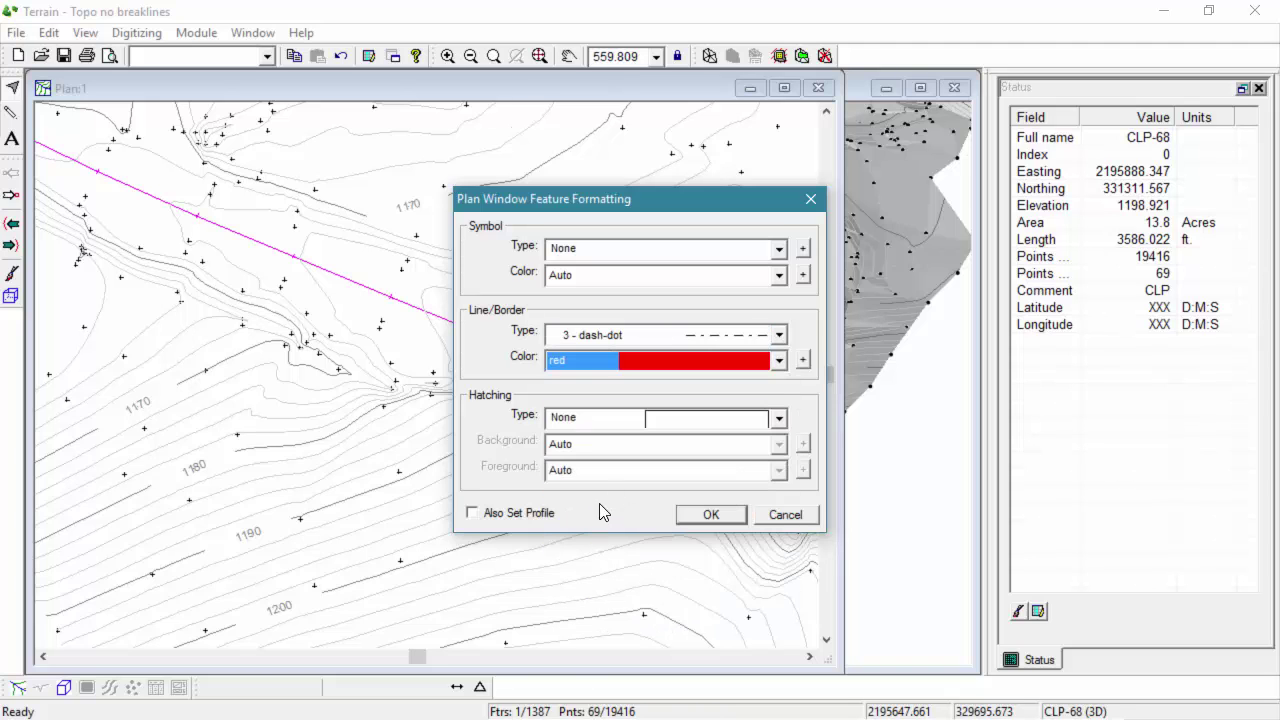
left_click(706, 515)
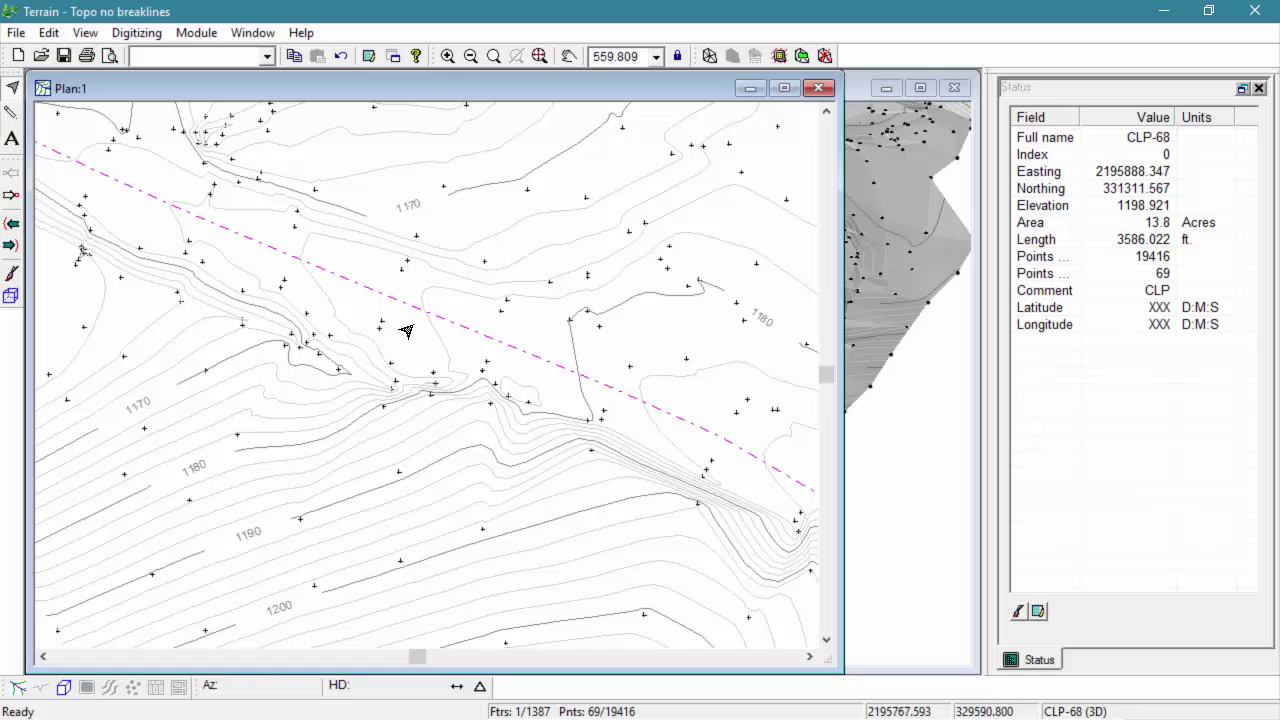
- Turn on Breakline in the CLP feature's properties, then deselect it
left_click(48, 32)
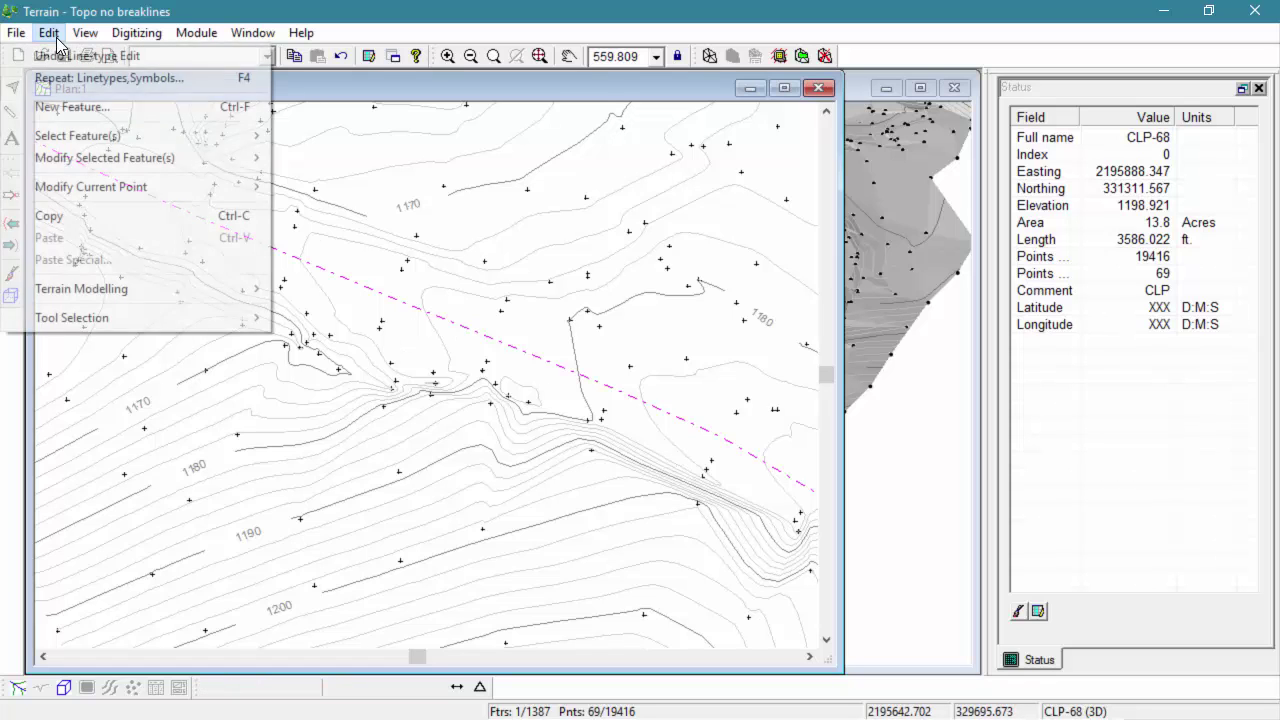
mouse_move(79, 162)
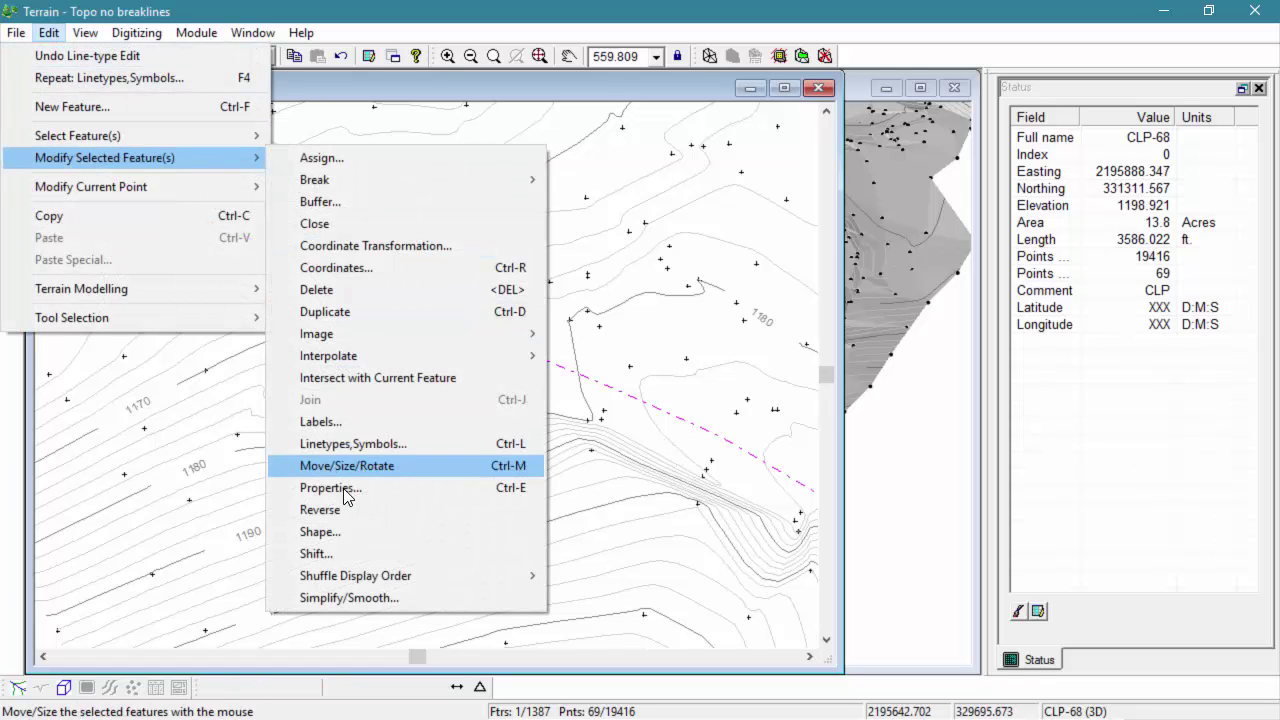
left_click(332, 488)
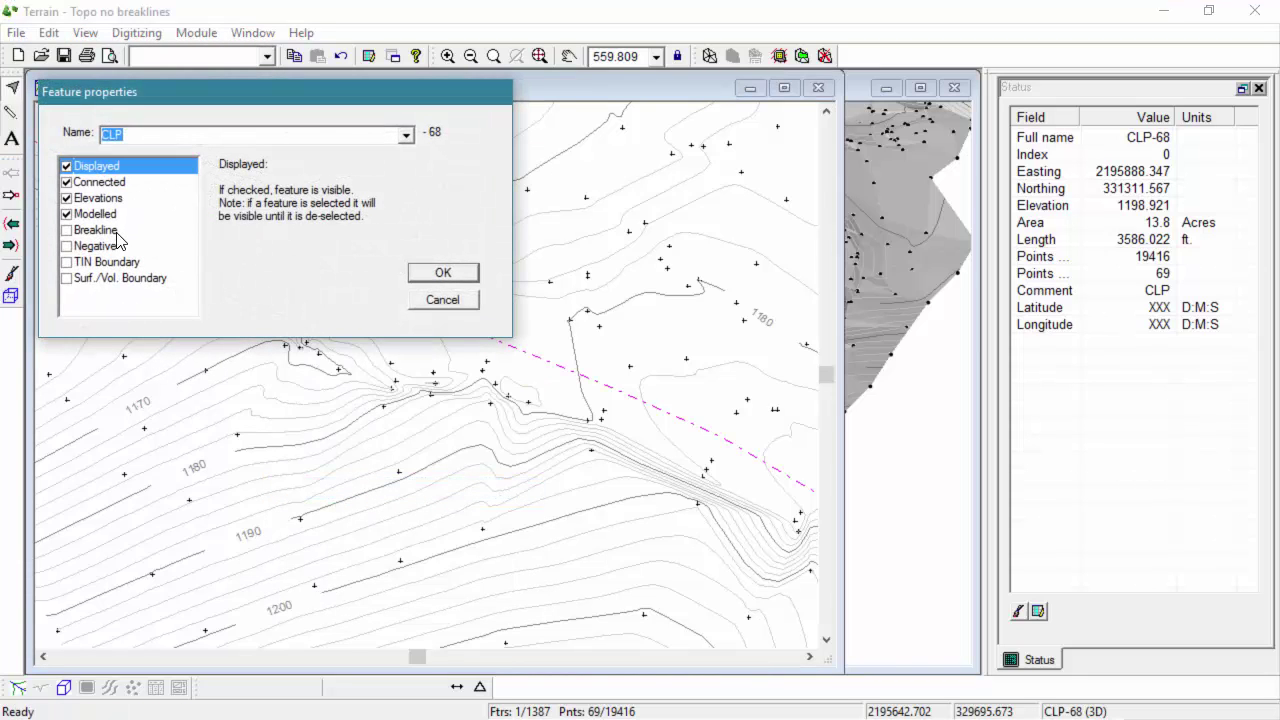
left_click(70, 231)
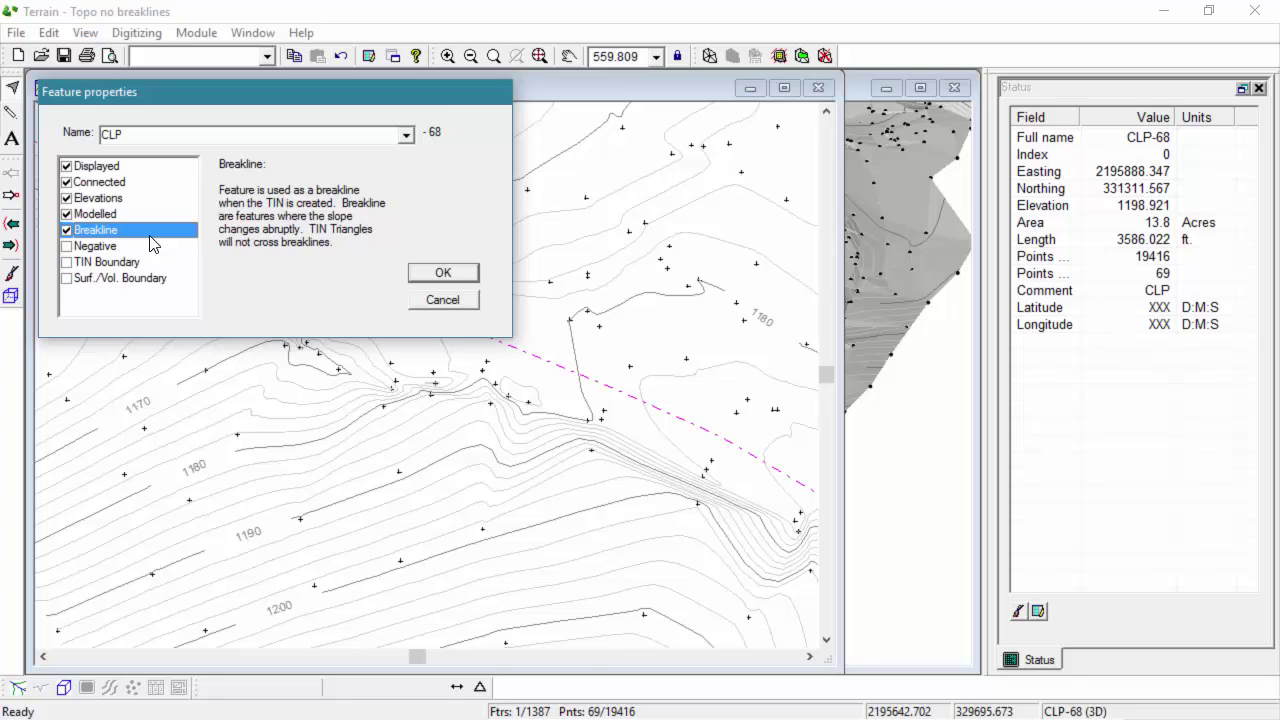
left_click(443, 272)
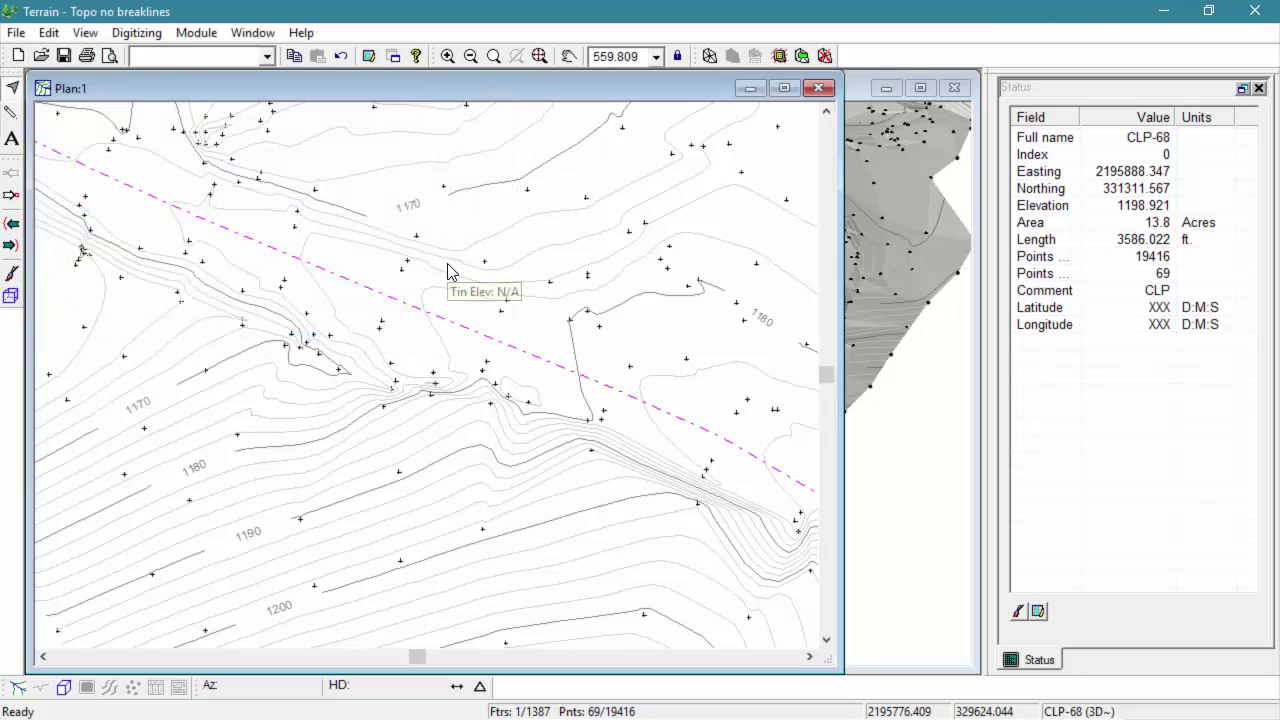
key("Escape")
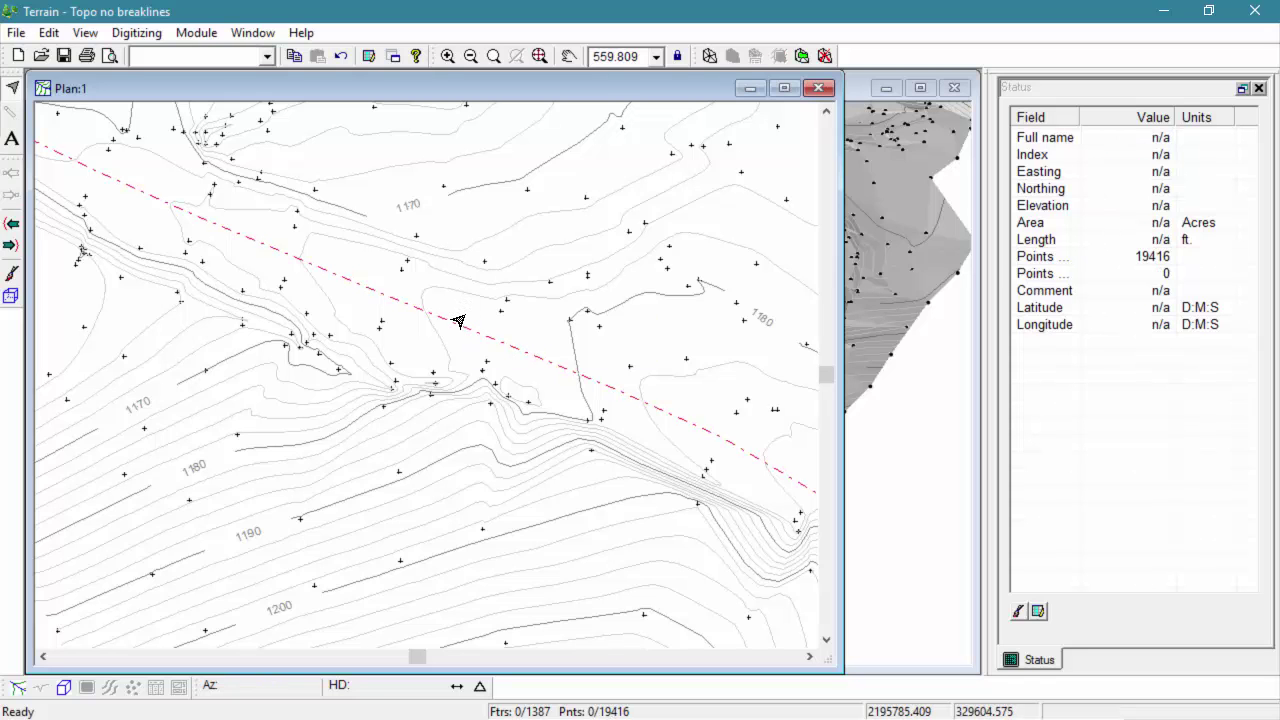
- Zoom out to the whole corridor and bring up Select by Name with its wildcard options
scroll(405, 308, "down", 5)
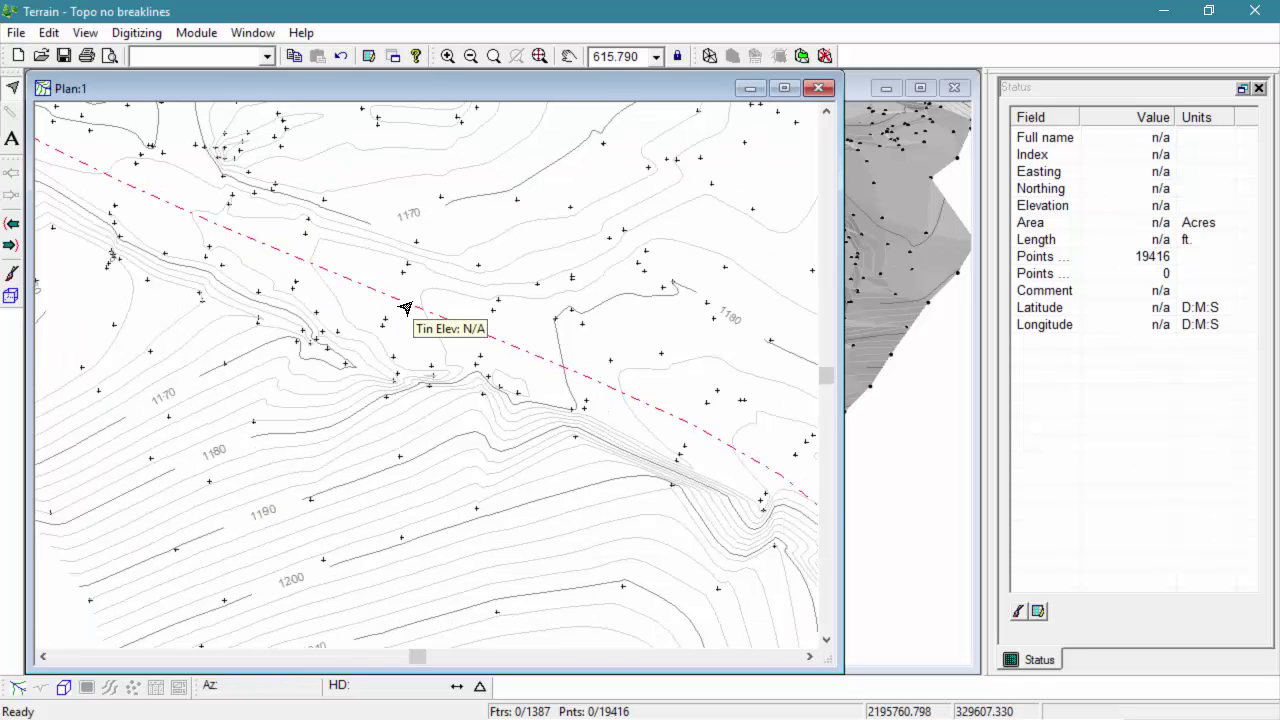
scroll(405, 308, "down", 1)
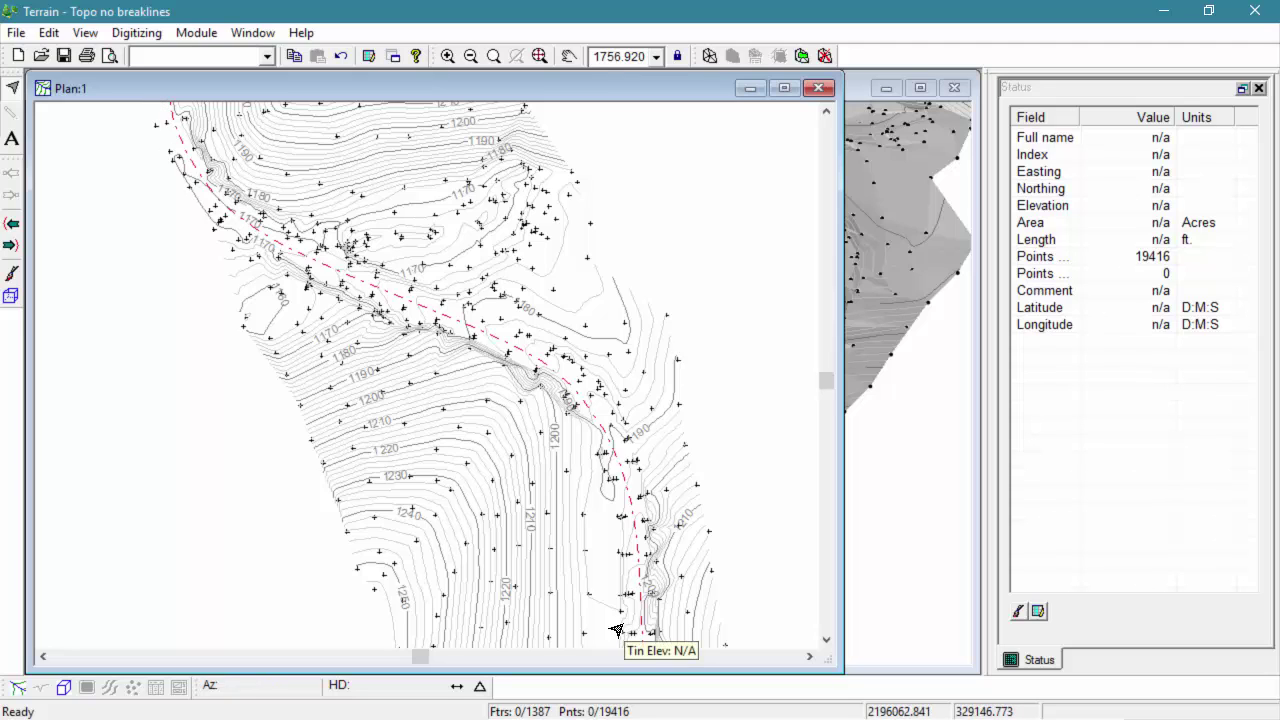
left_click(48, 33)
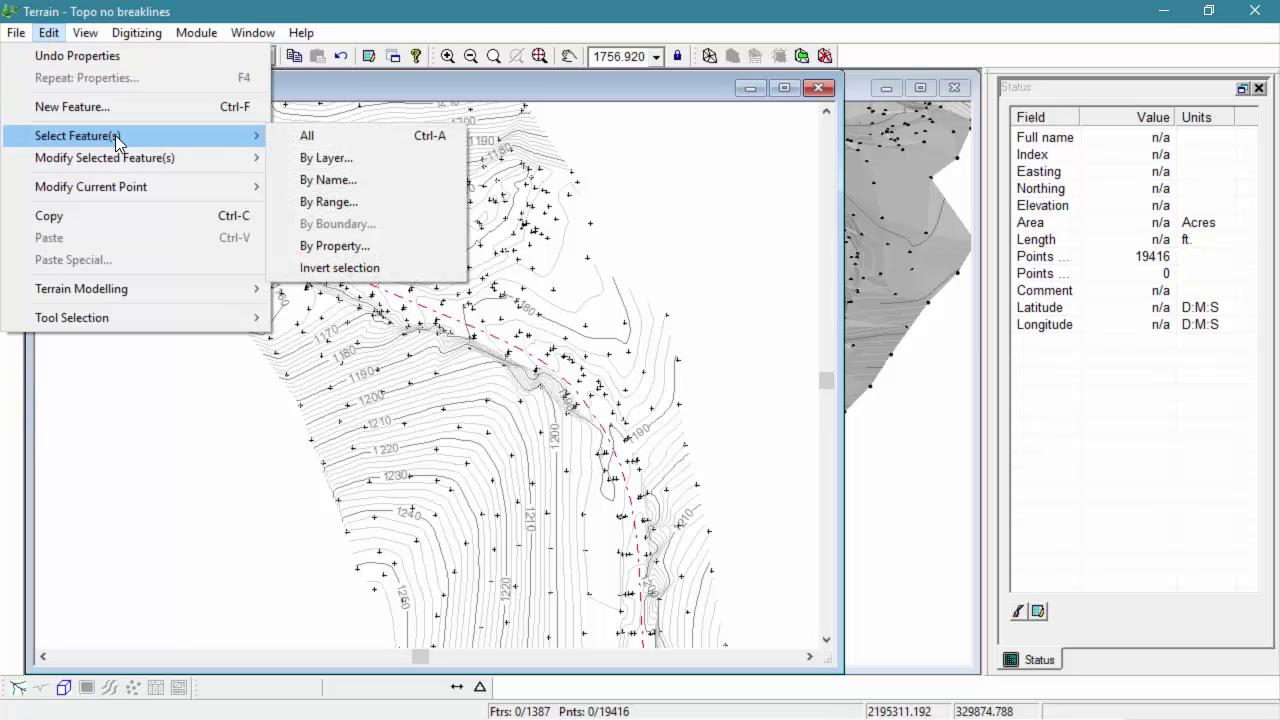
left_click(322, 179)
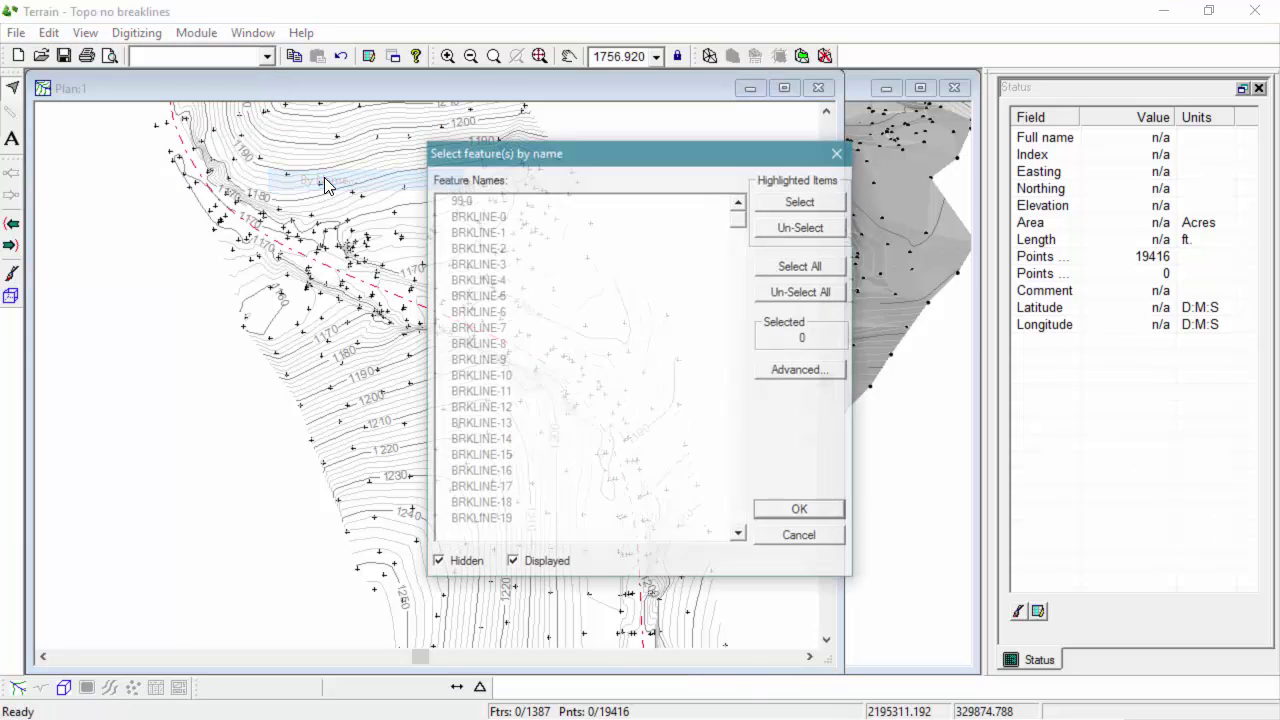
left_click(787, 366)
- Clear the previous selection and select all 135 features matching 'EP'
left_click(791, 293)
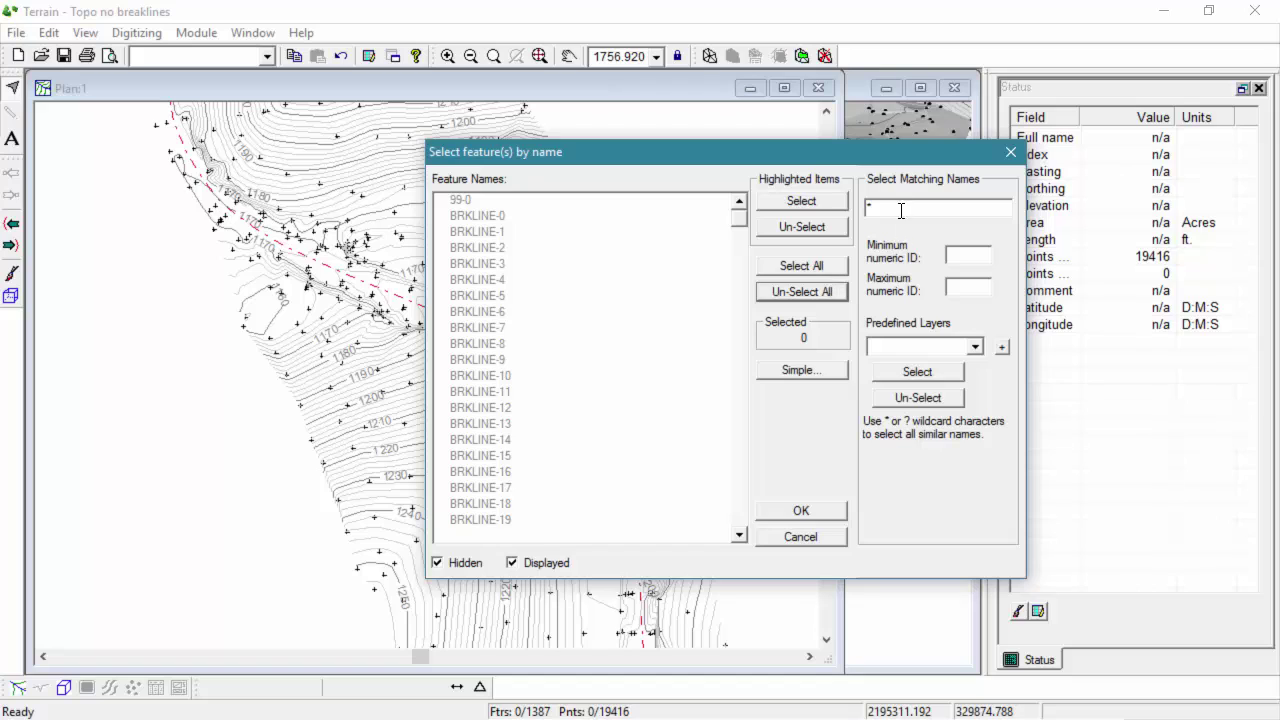
left_click(901, 208)
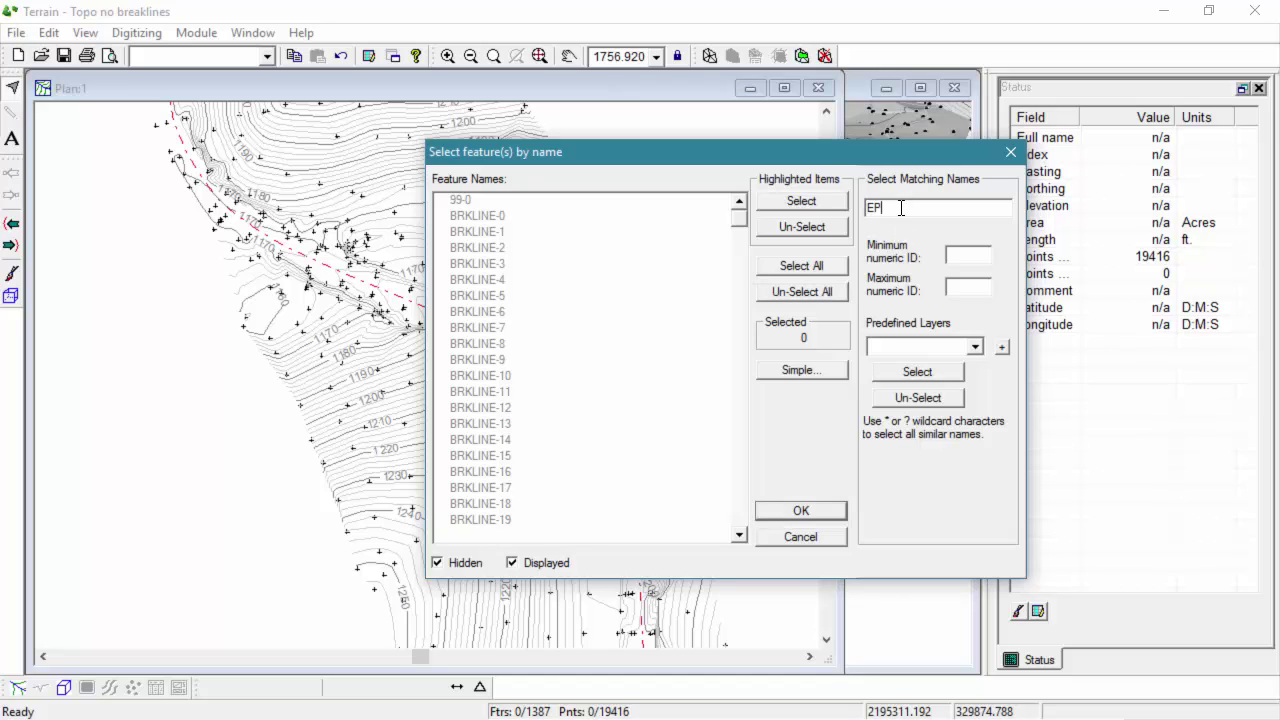
left_click(914, 371)
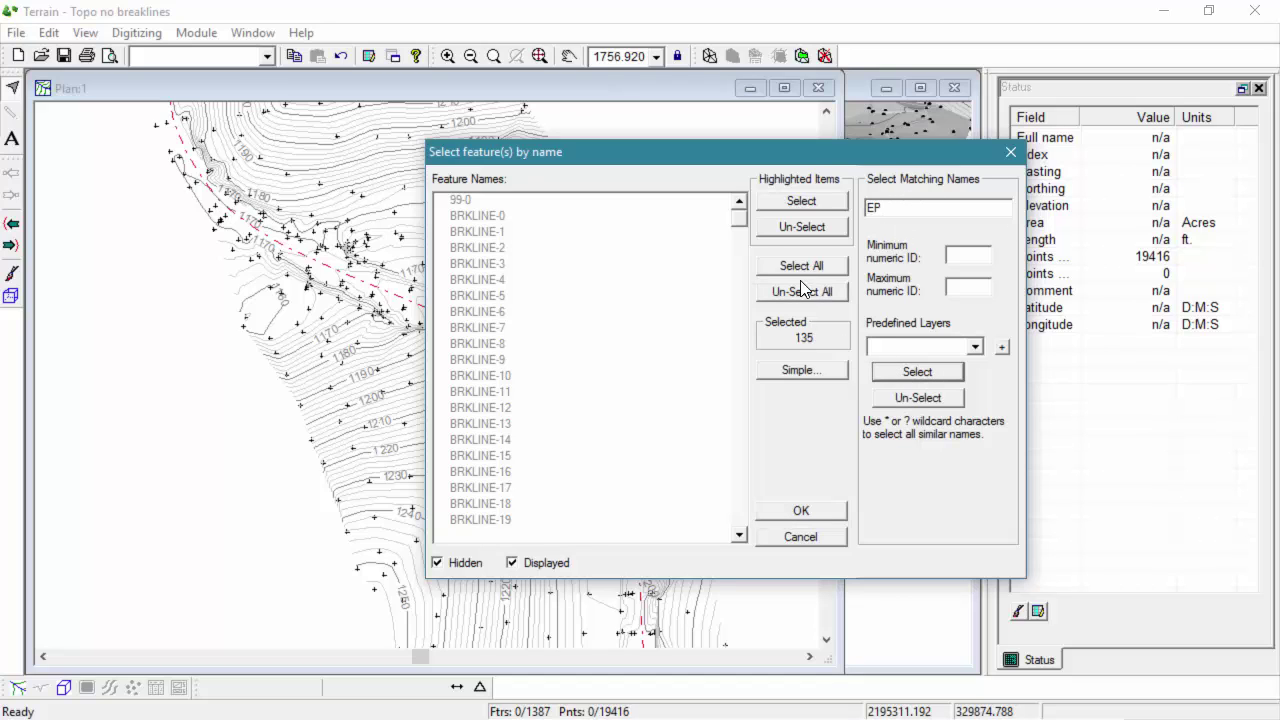
left_click_drag(740, 222, 740, 325)
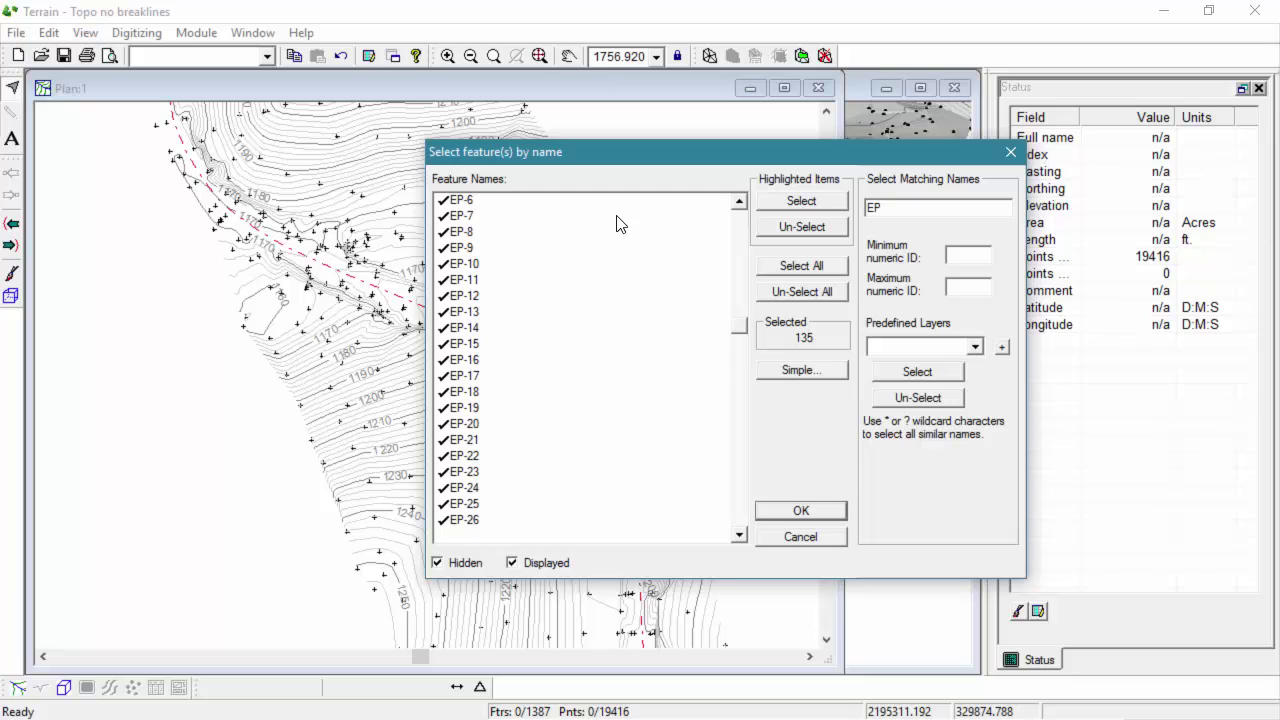
left_click(800, 512)
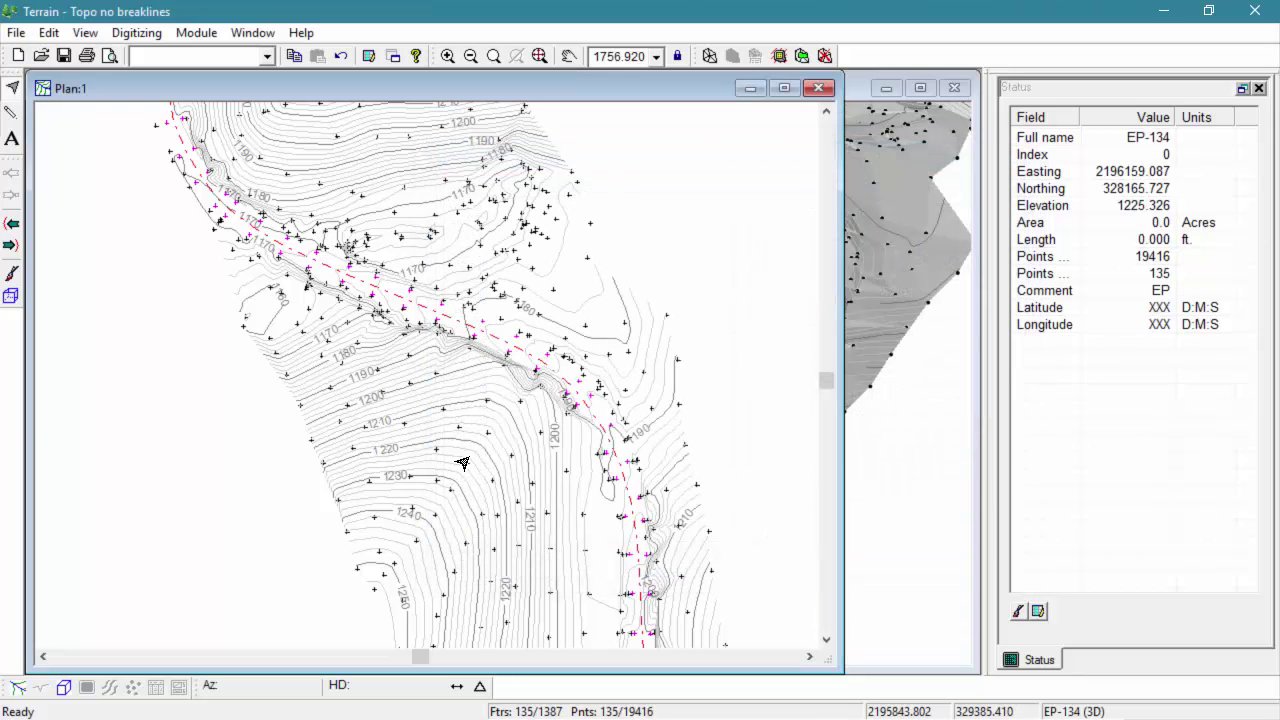
- Zoom into the plan and join the selected EP points into one zigzag feature
scroll(421, 390, "up", 3)
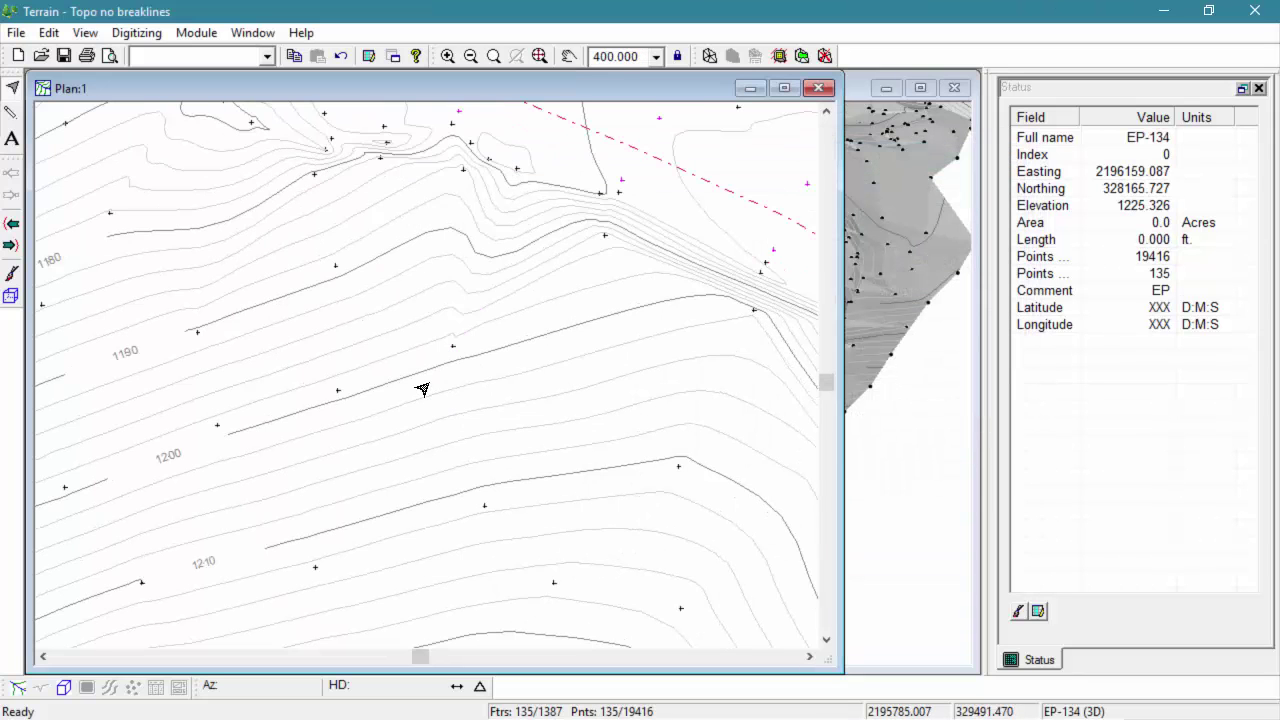
left_click_drag(826, 383, 826, 368)
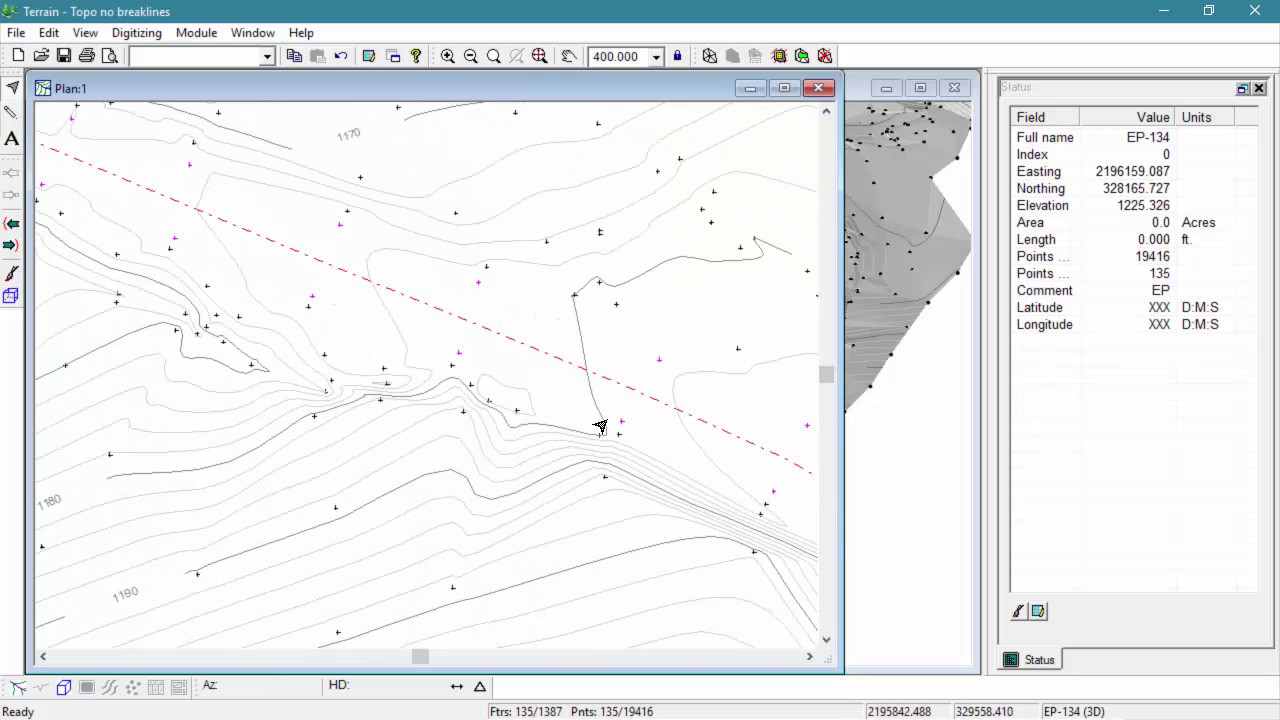
left_click(48, 32)
mouse_move(67, 160)
left_click(314, 401)
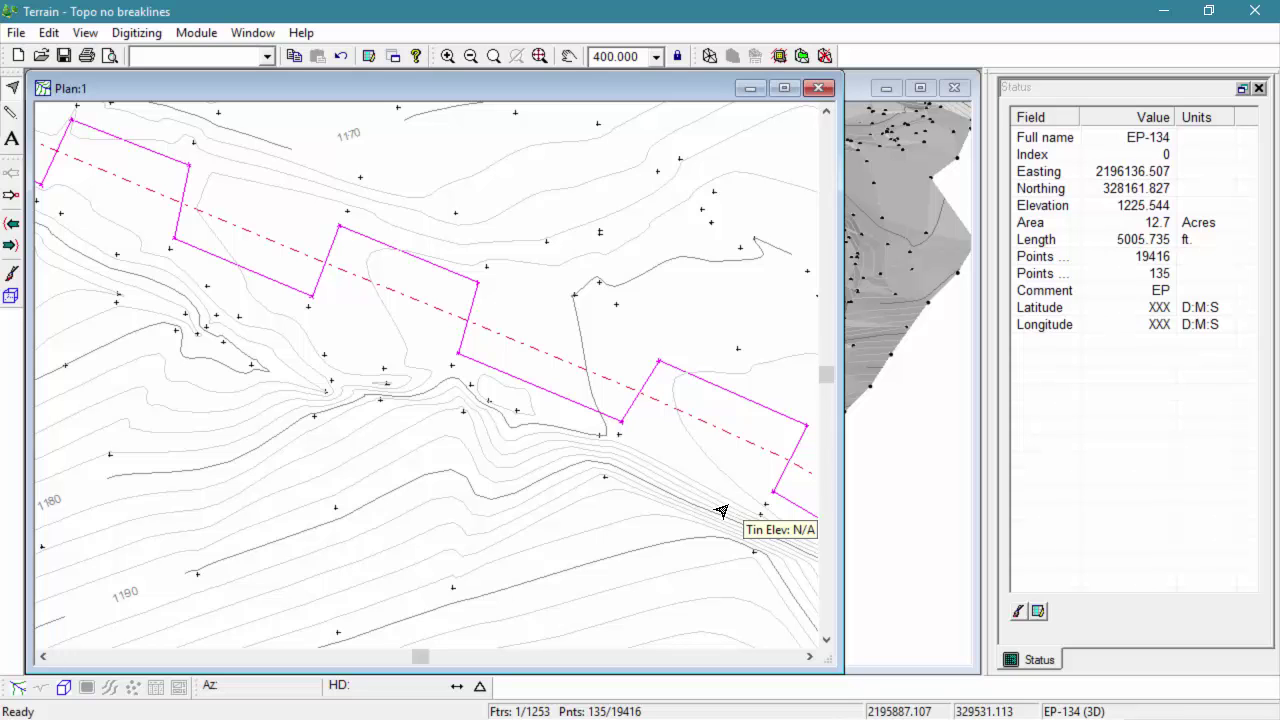
left_click(48, 32)
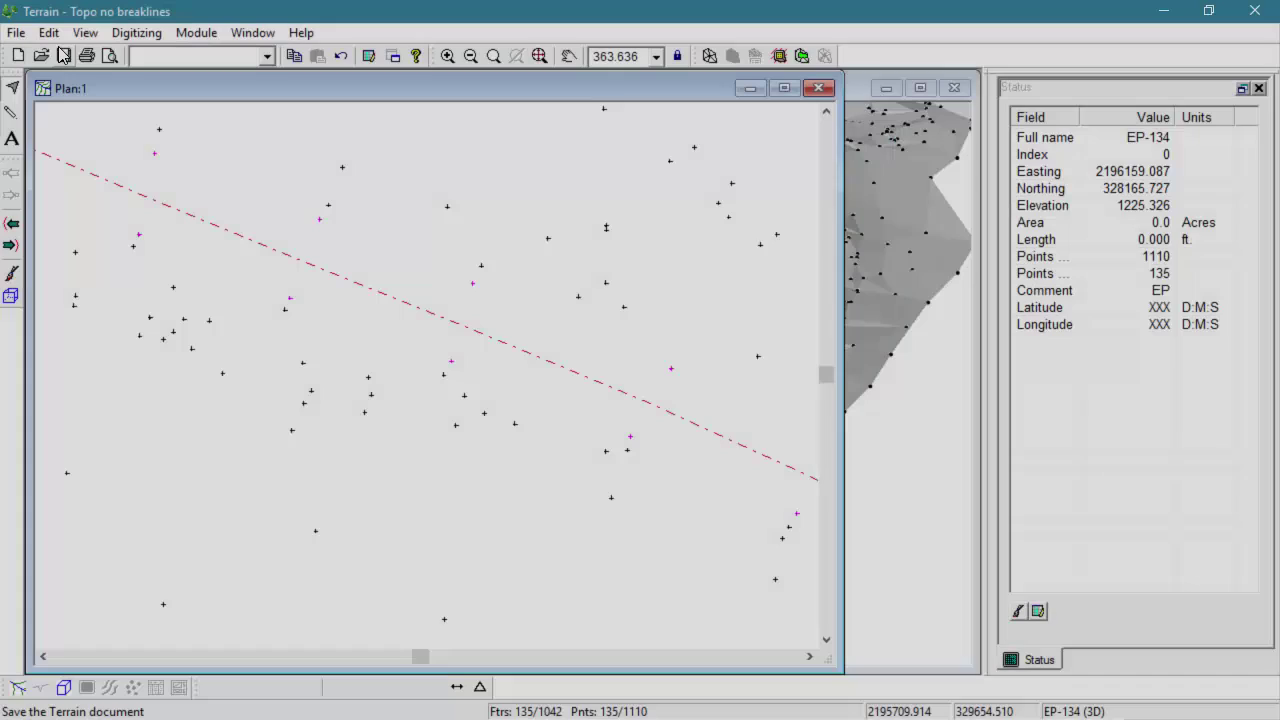
- Reopen the Edit menu to undo the EP join
left_click(48, 32)
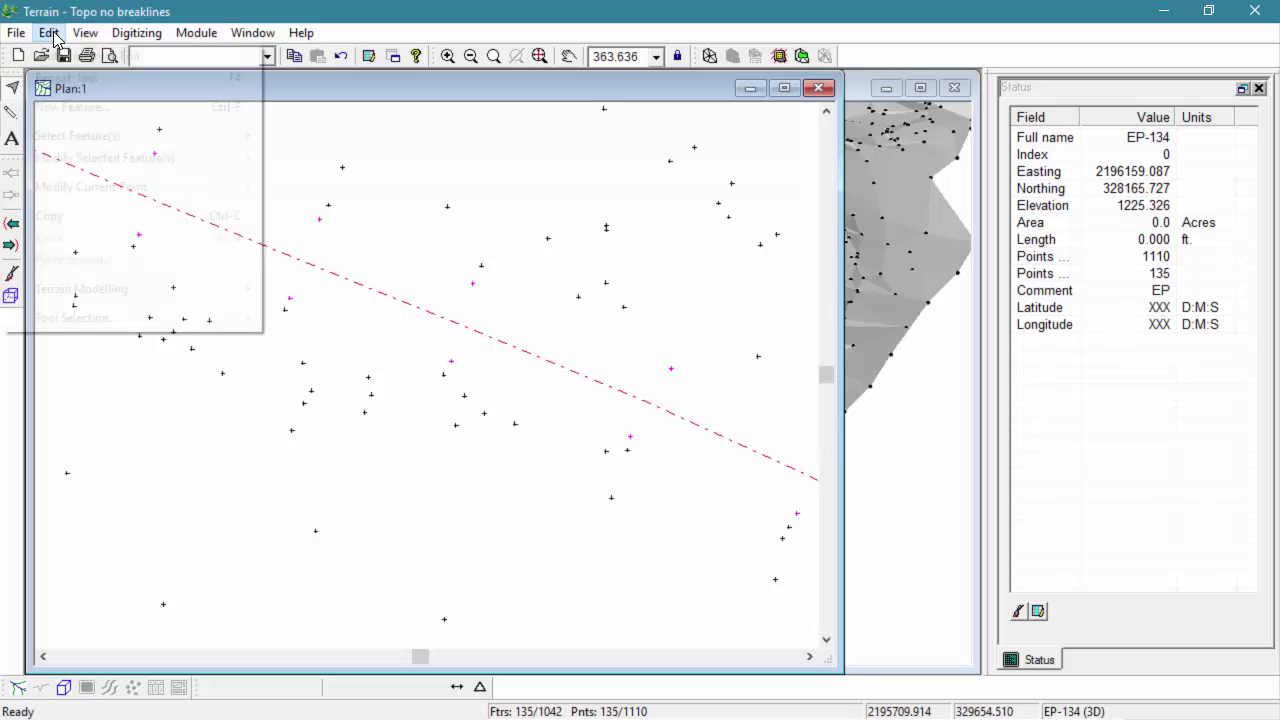
- Restyle the selected EP points with a Circle /w Cross symbol and blue line colour
mouse_move(94, 157)
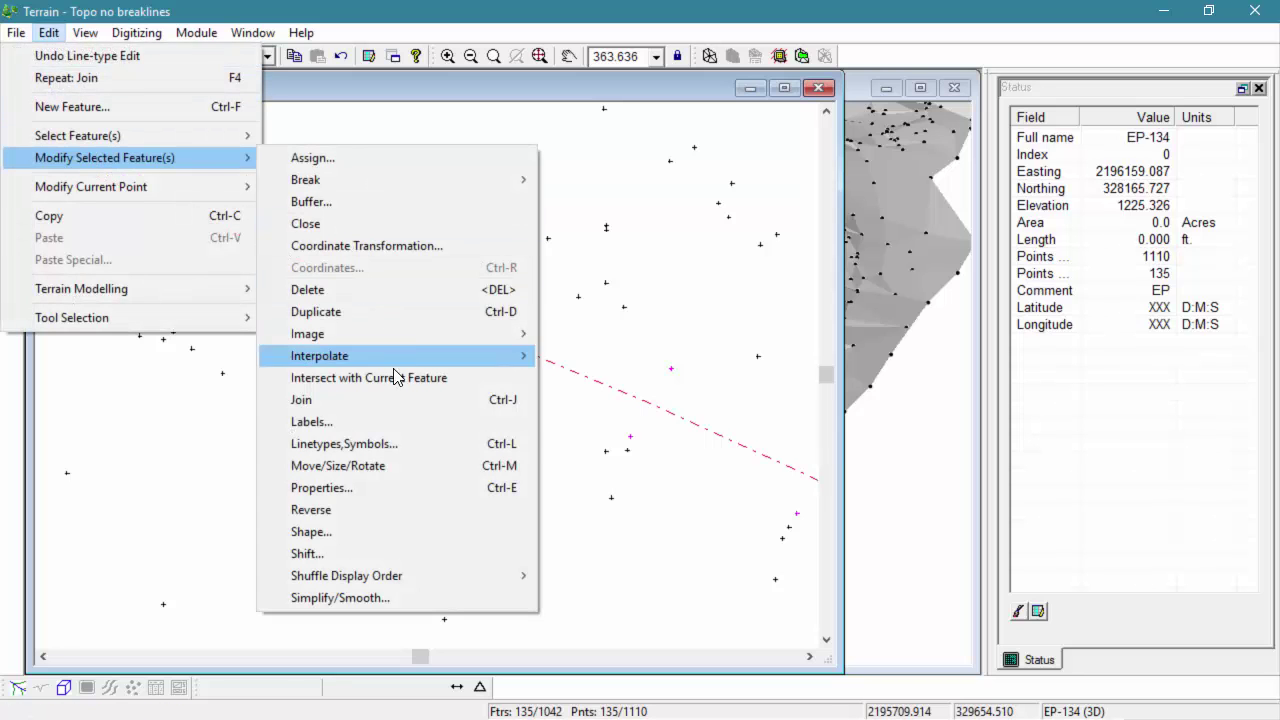
left_click(364, 440)
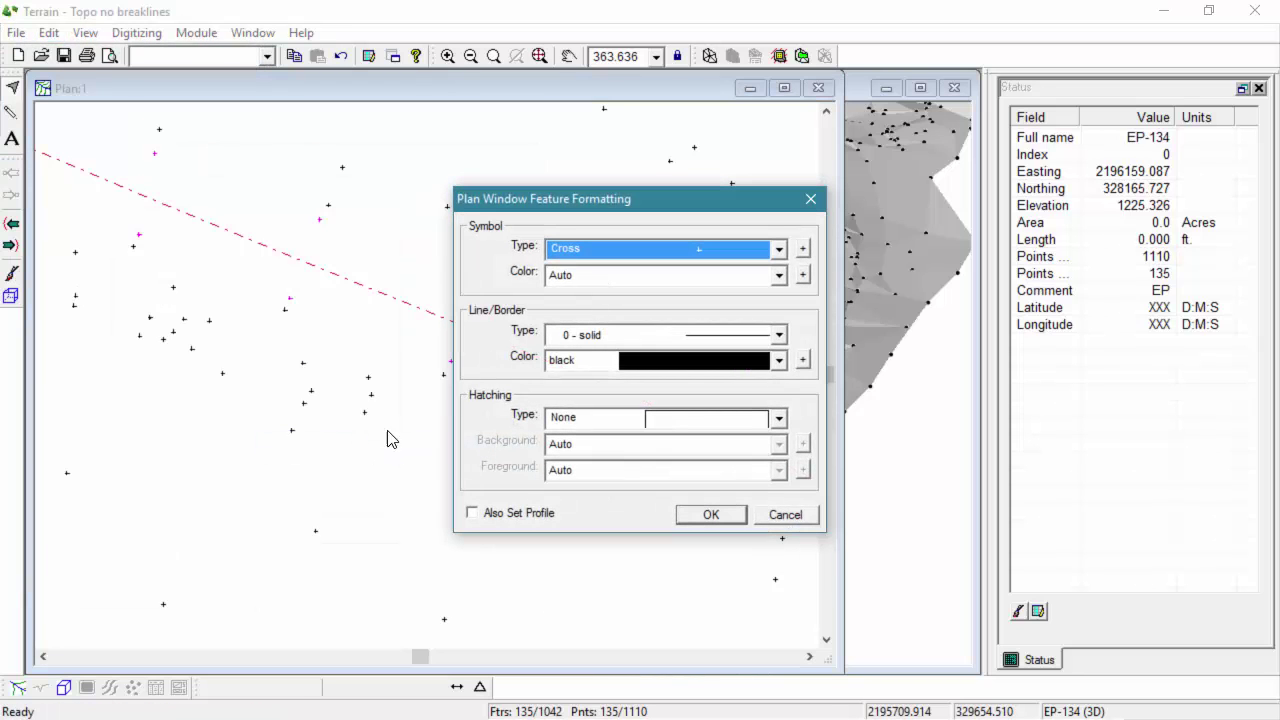
left_click(586, 258)
left_click(588, 335)
left_click(587, 361)
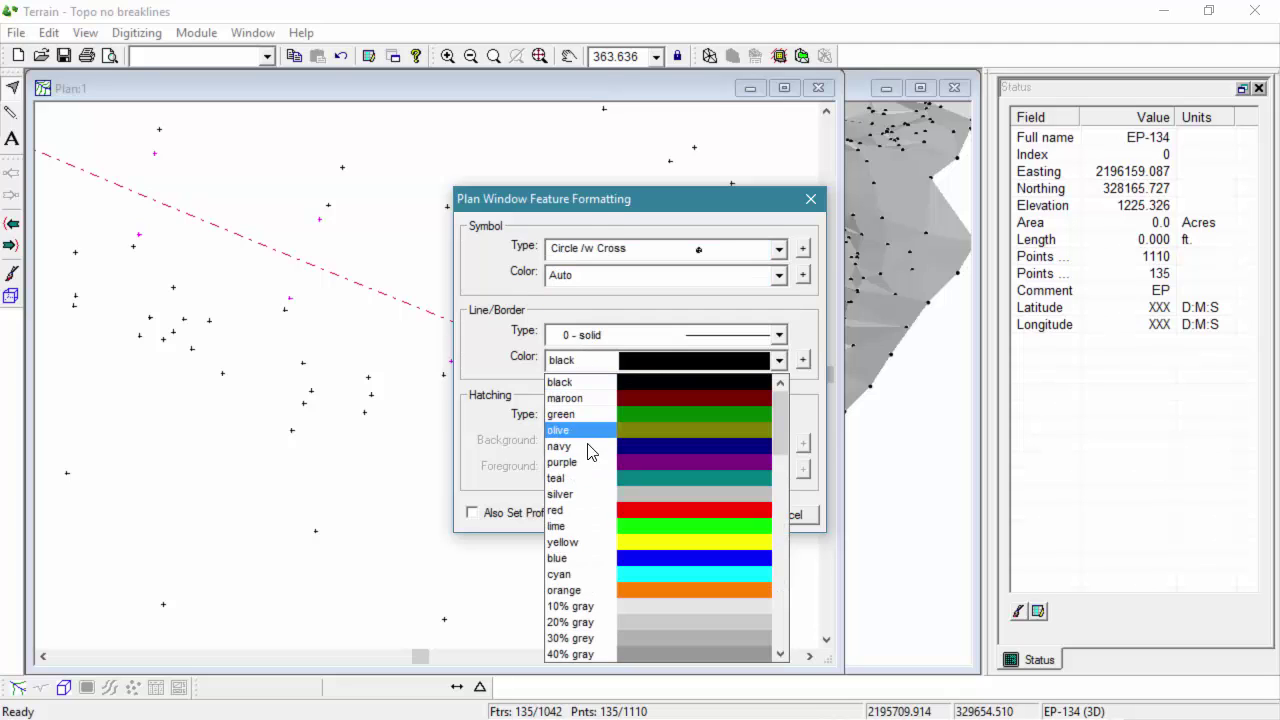
left_click(593, 558)
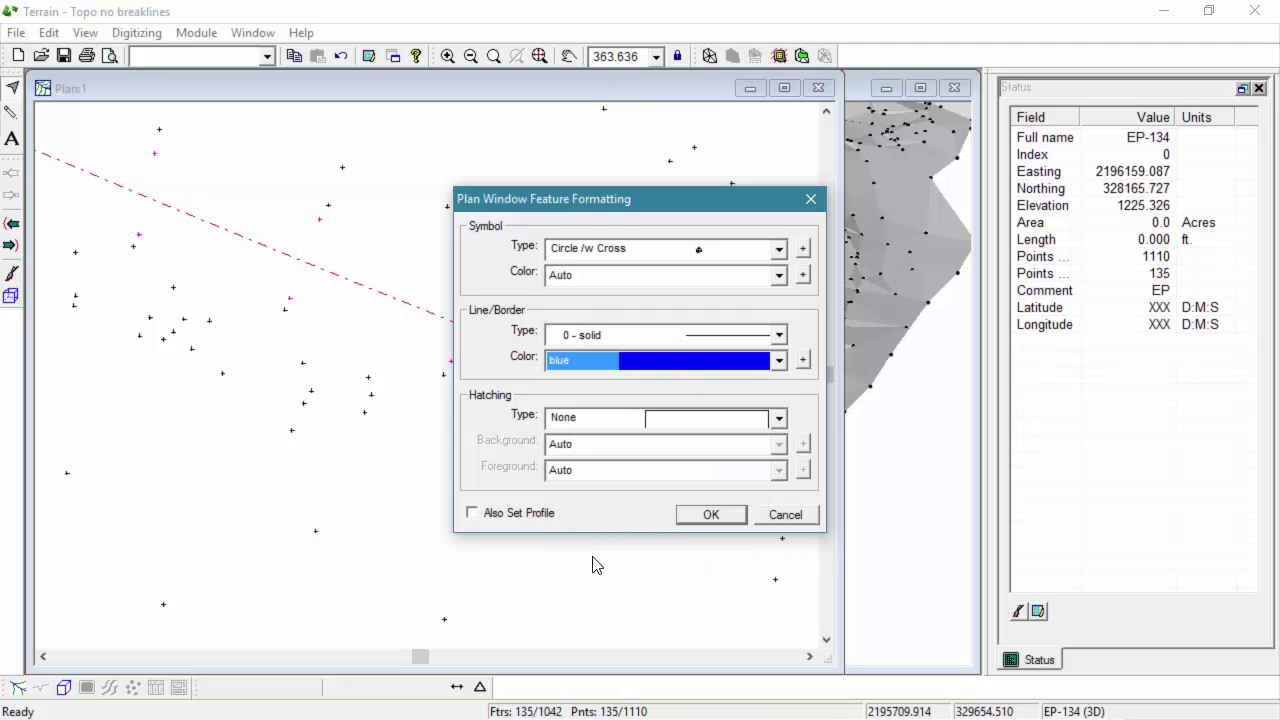
left_click(711, 515)
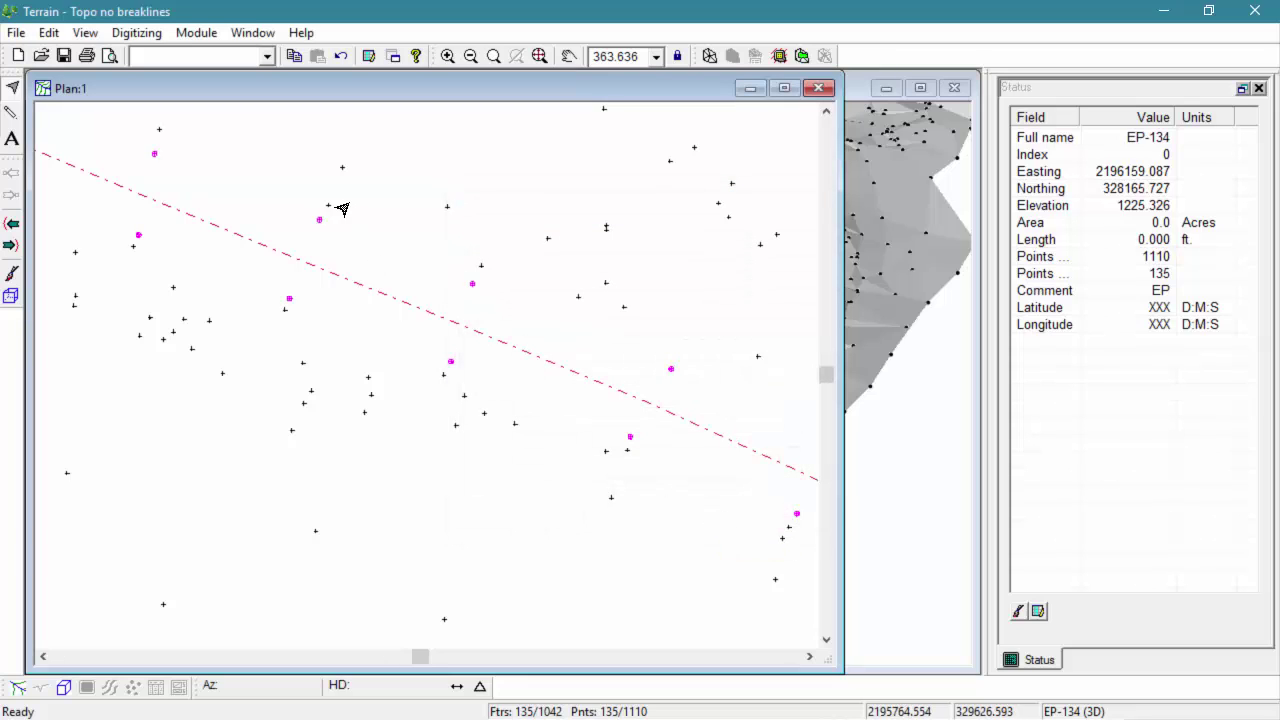
left_click(50, 33)
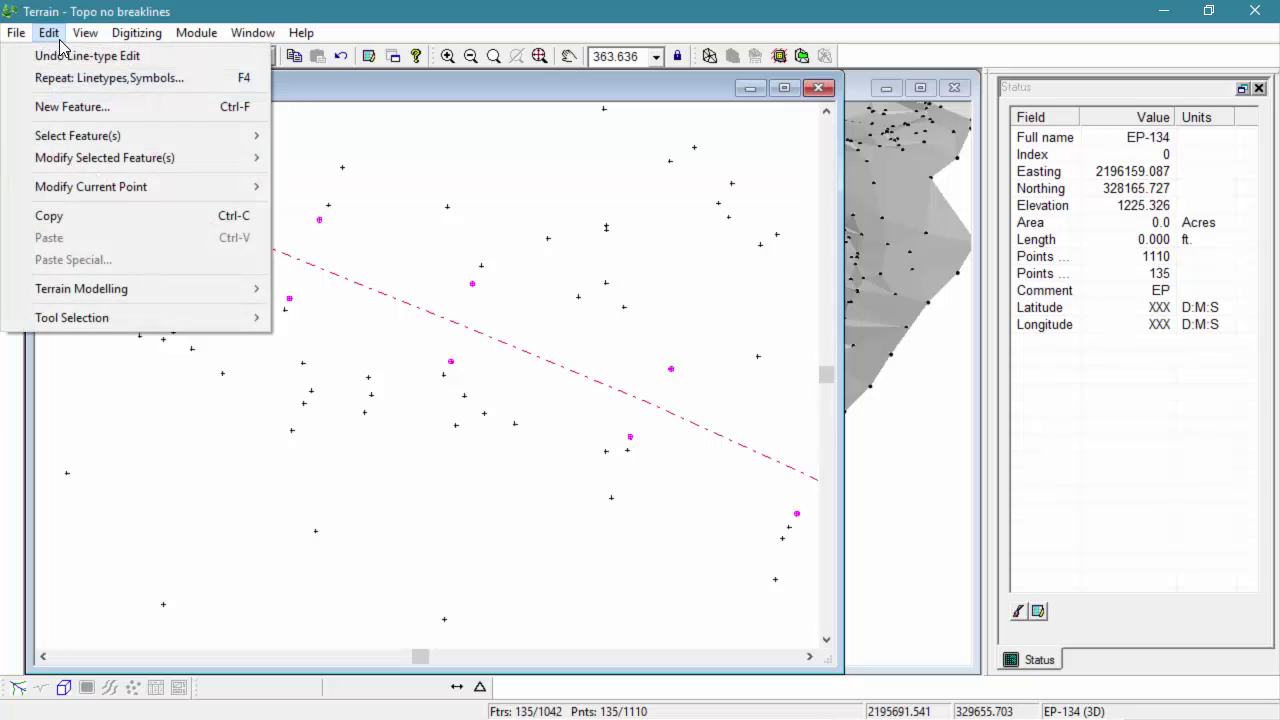
- Start a new breakline feature named EP-BL, digitized by mouse with default elevations
left_click(70, 106)
type("EP-")
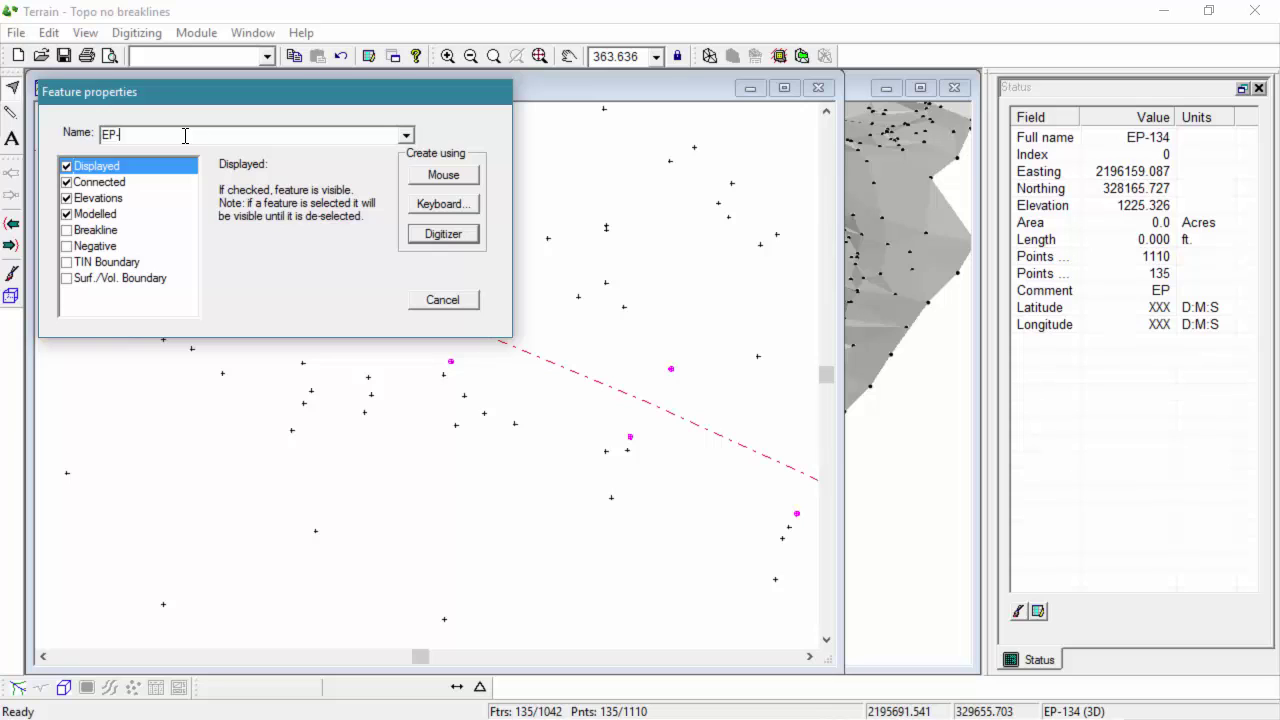
type("BL")
left_click(67, 230)
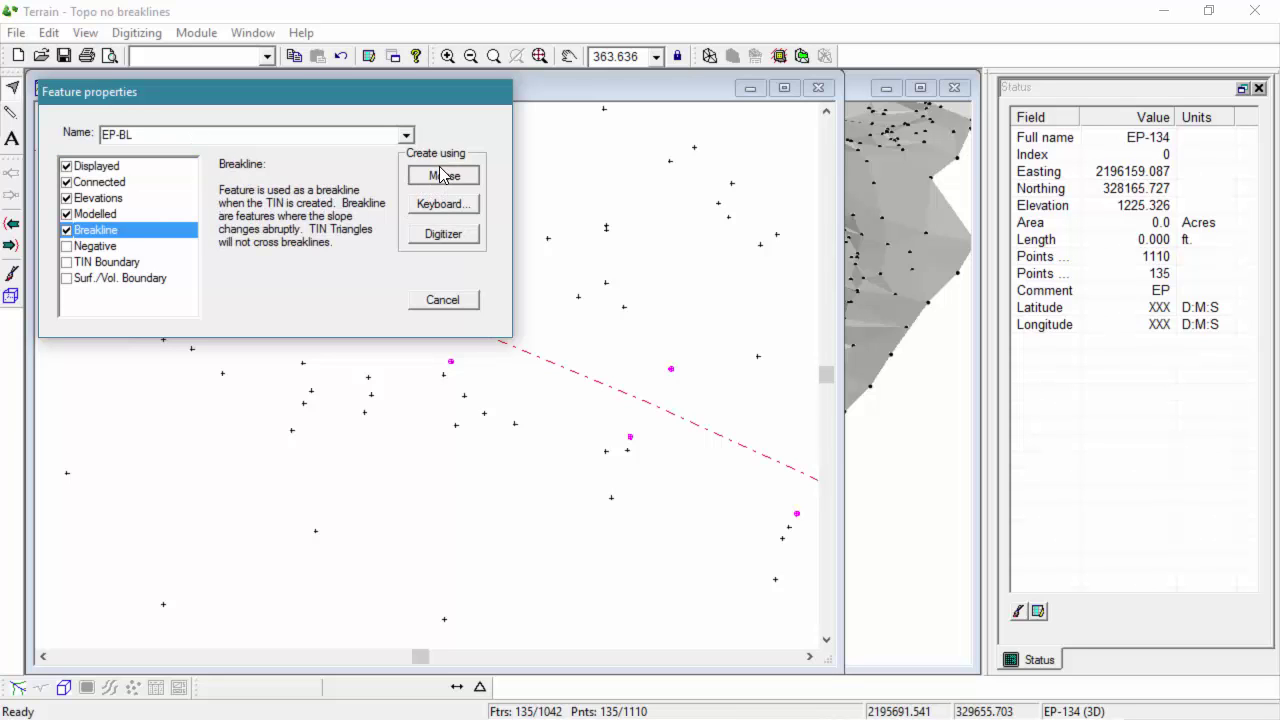
left_click(443, 174)
left_click(658, 404)
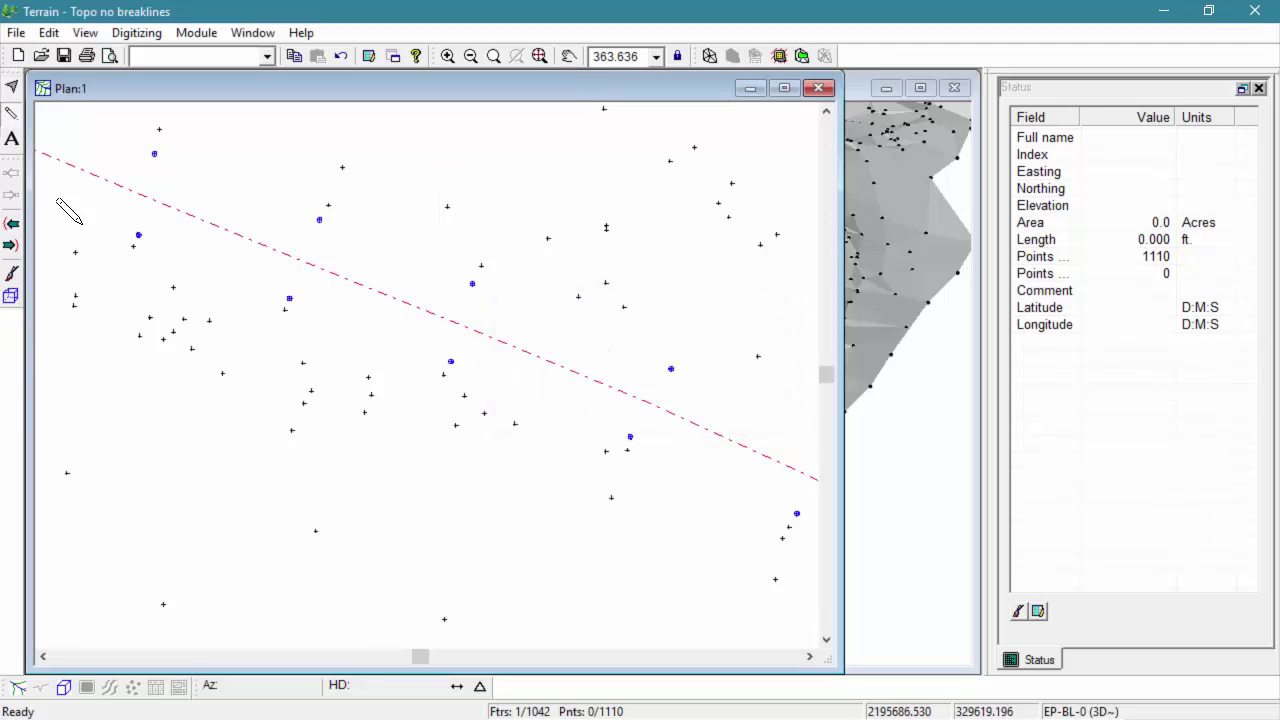
- Trace the EP-BL breakline through the five blue EP points below the dash-dot line
left_click(138, 235)
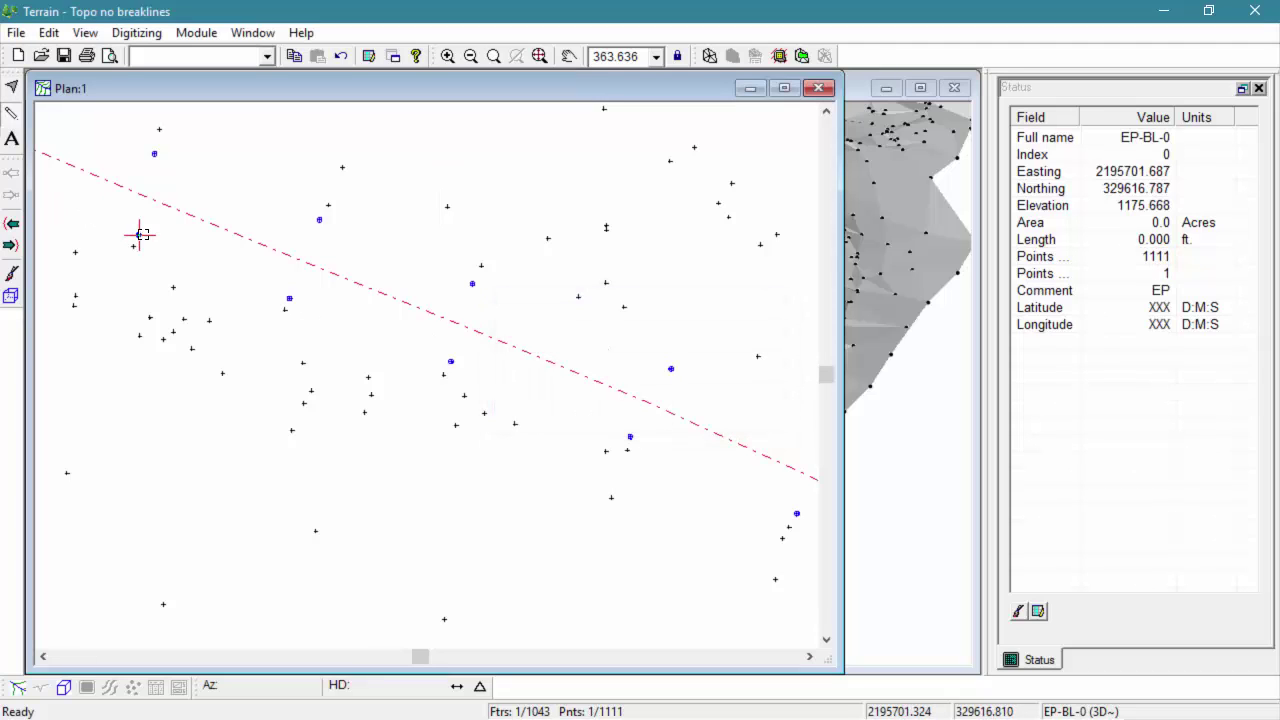
left_click(289, 298)
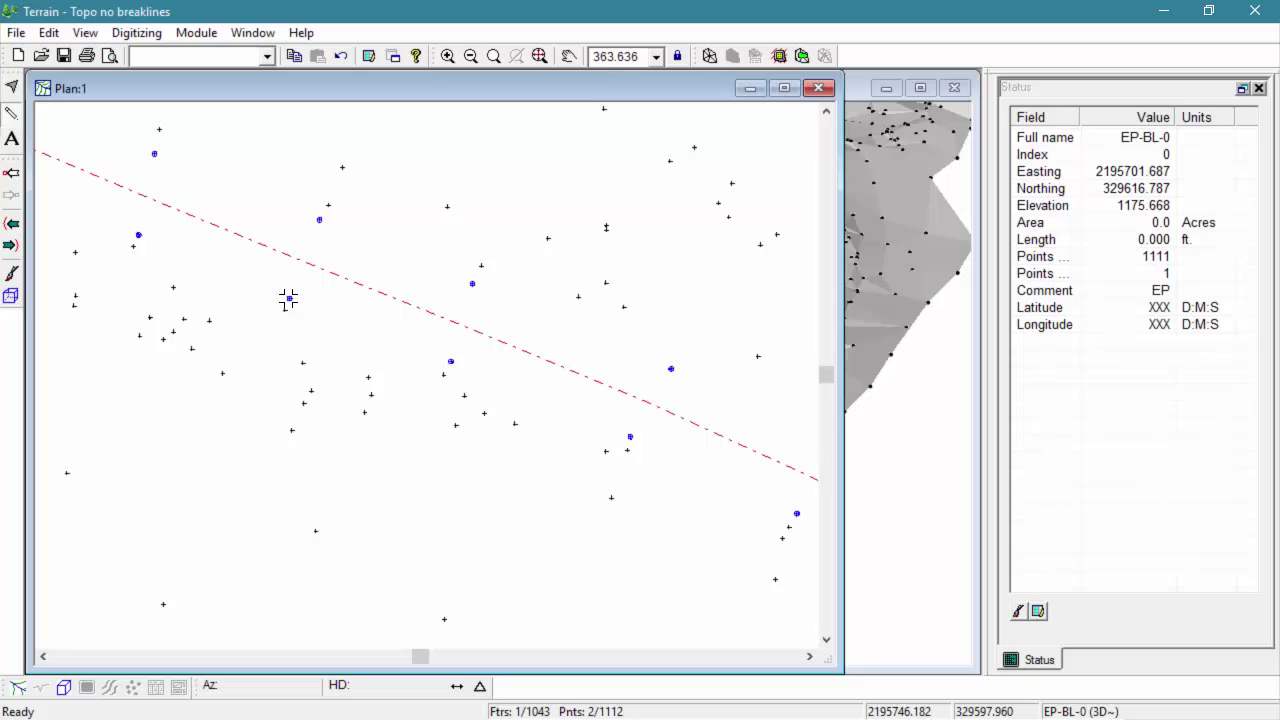
left_click(452, 361)
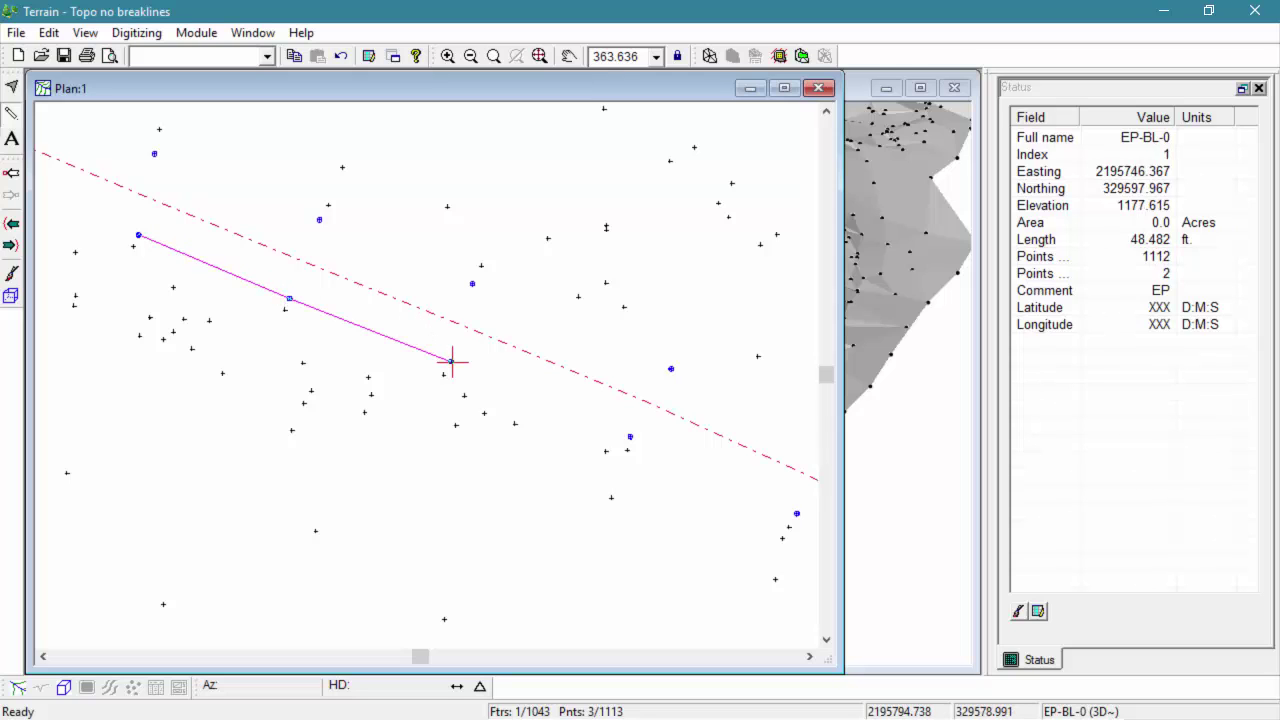
left_click(630, 436)
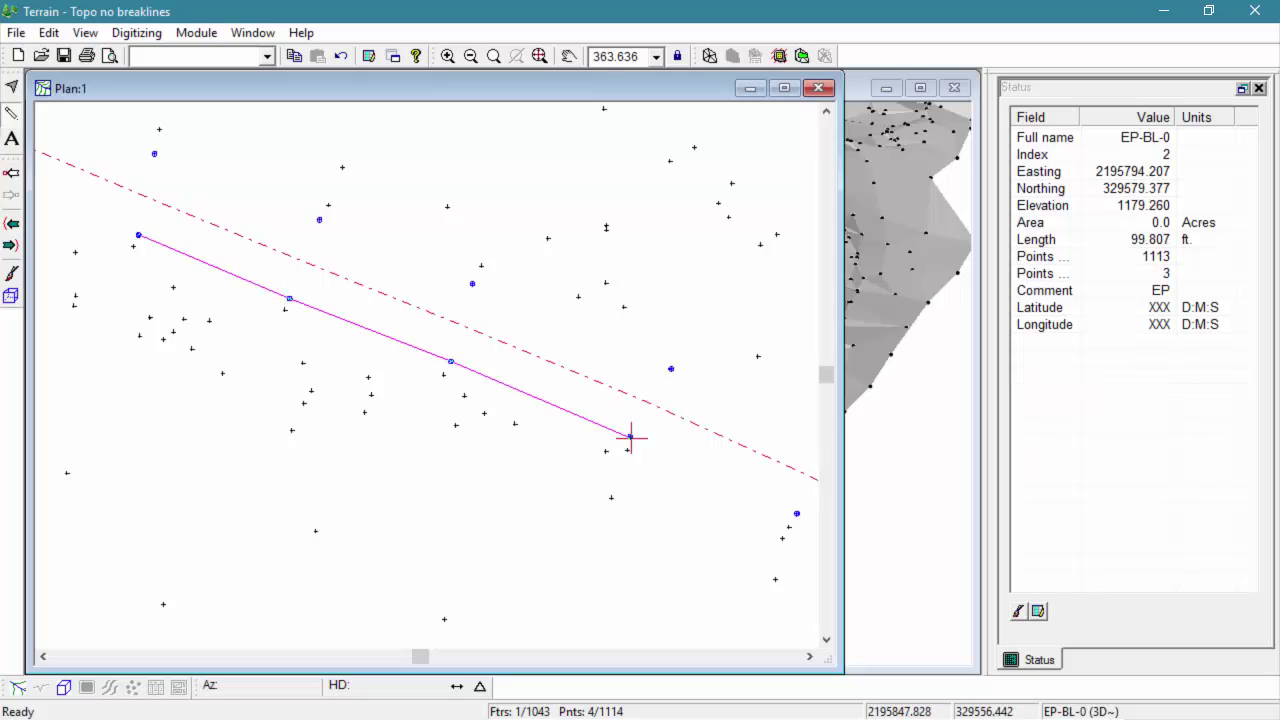
left_click(775, 578)
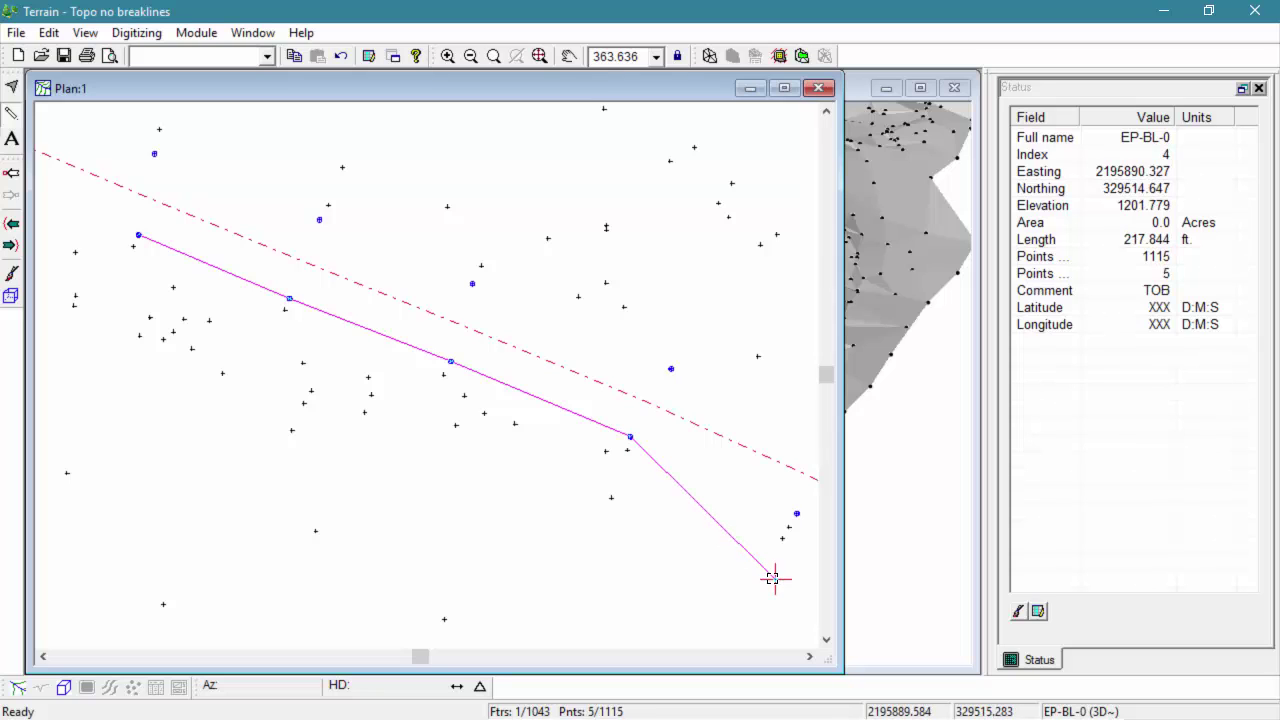
left_click_drag(775, 575, 795, 513)
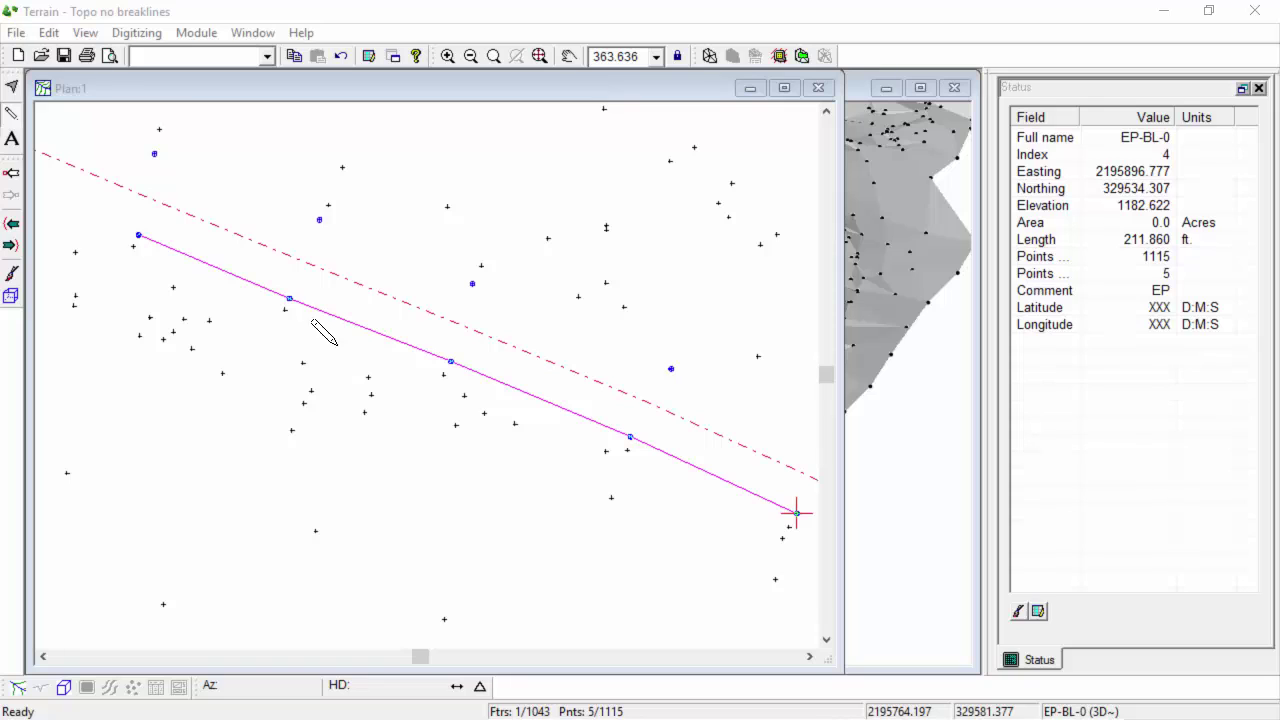
left_click(12, 88)
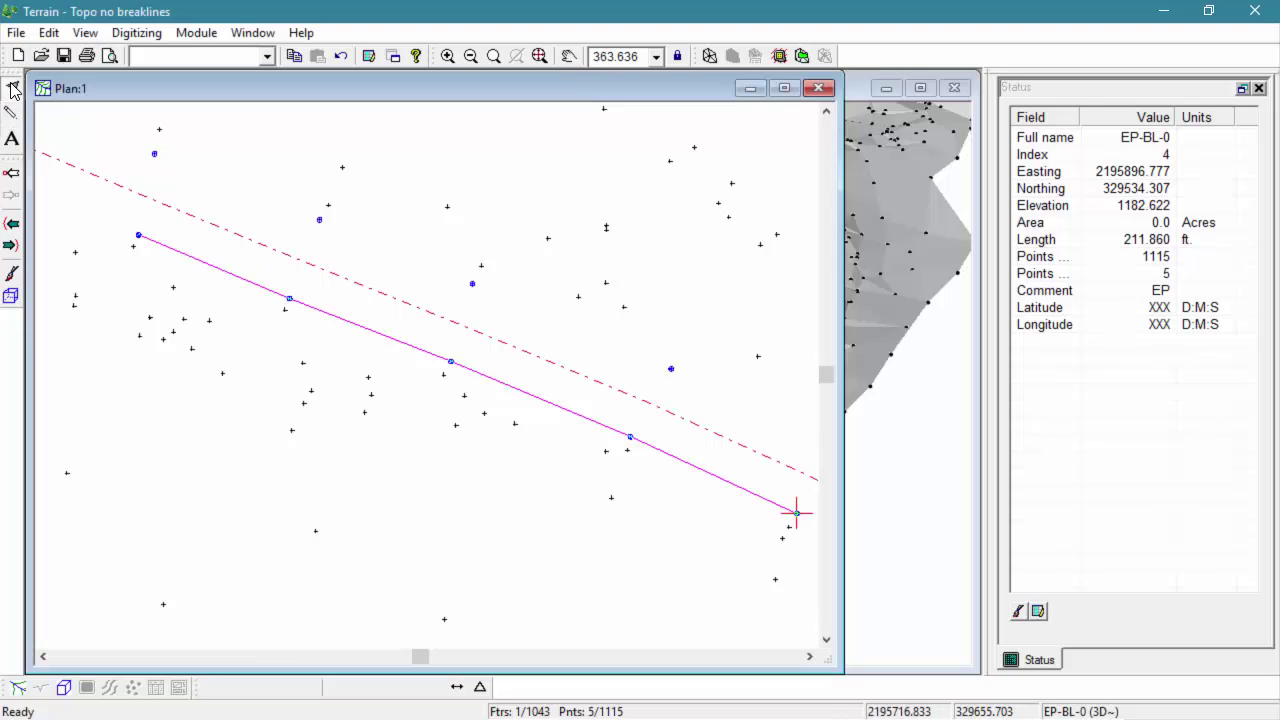
- Deselect the breakline and select the upper points EP-103 through EP-108
left_click(182, 191)
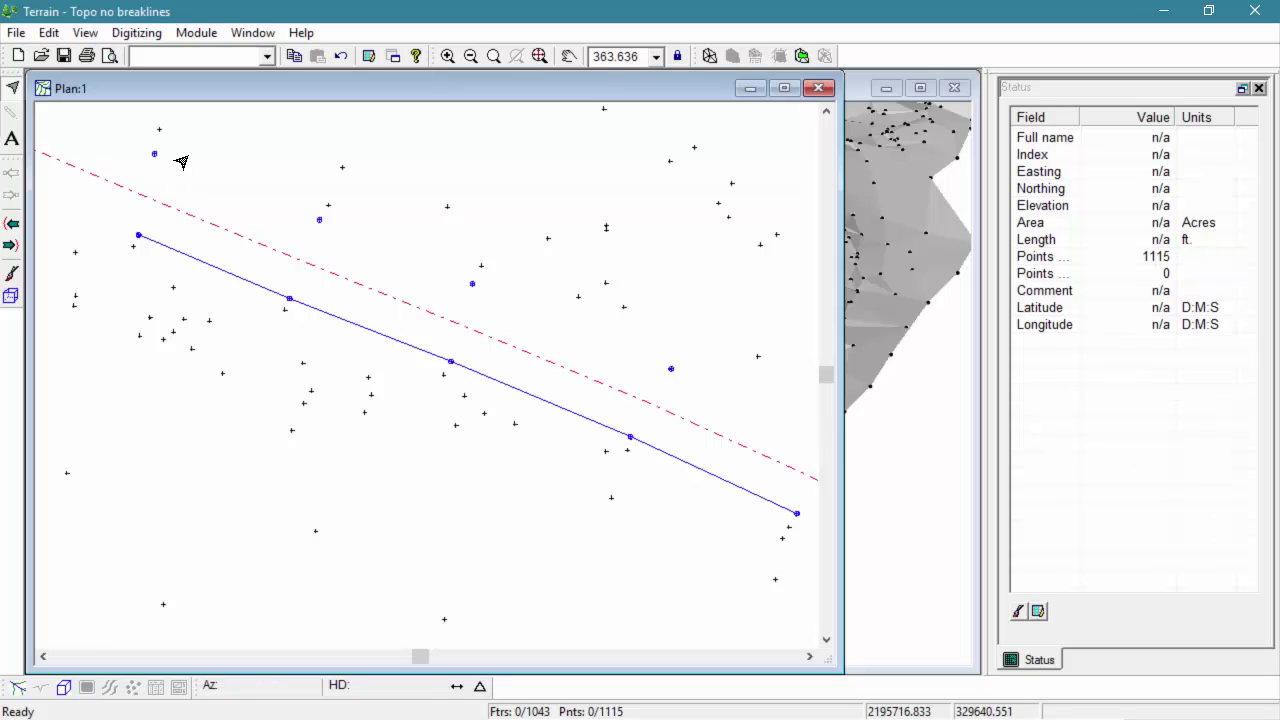
left_click(152, 156)
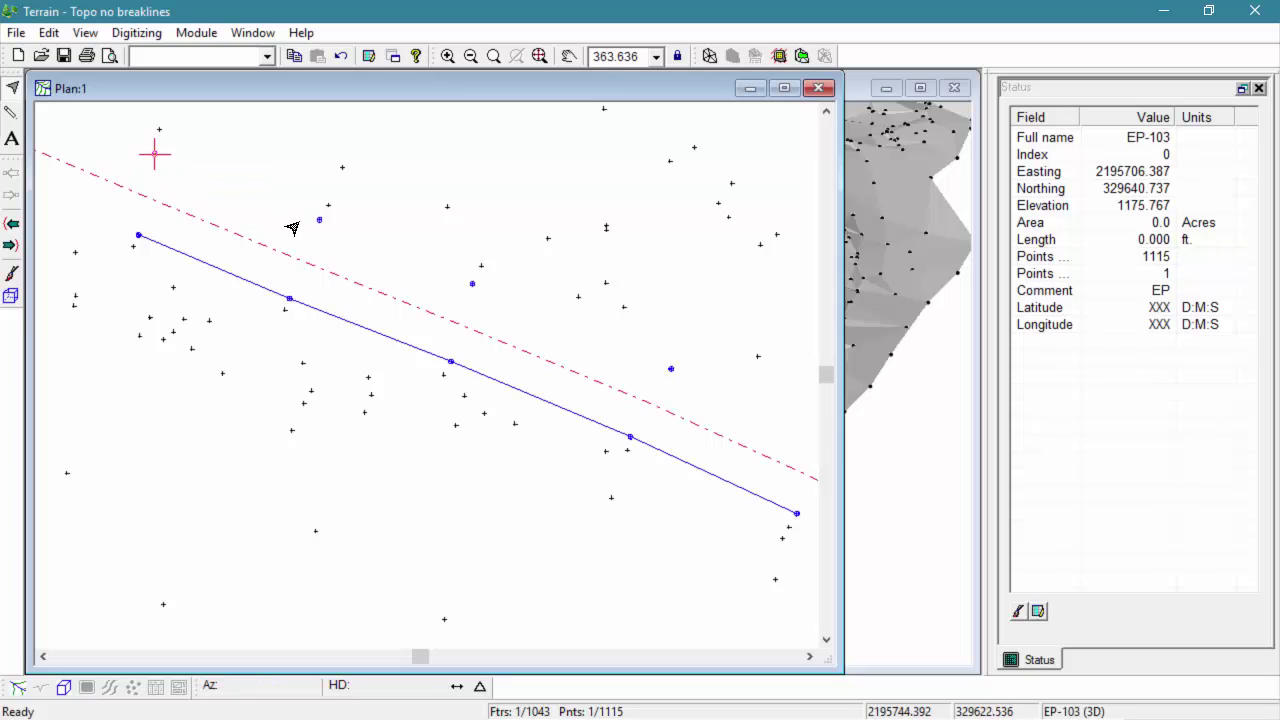
left_click(319, 220, "shift")
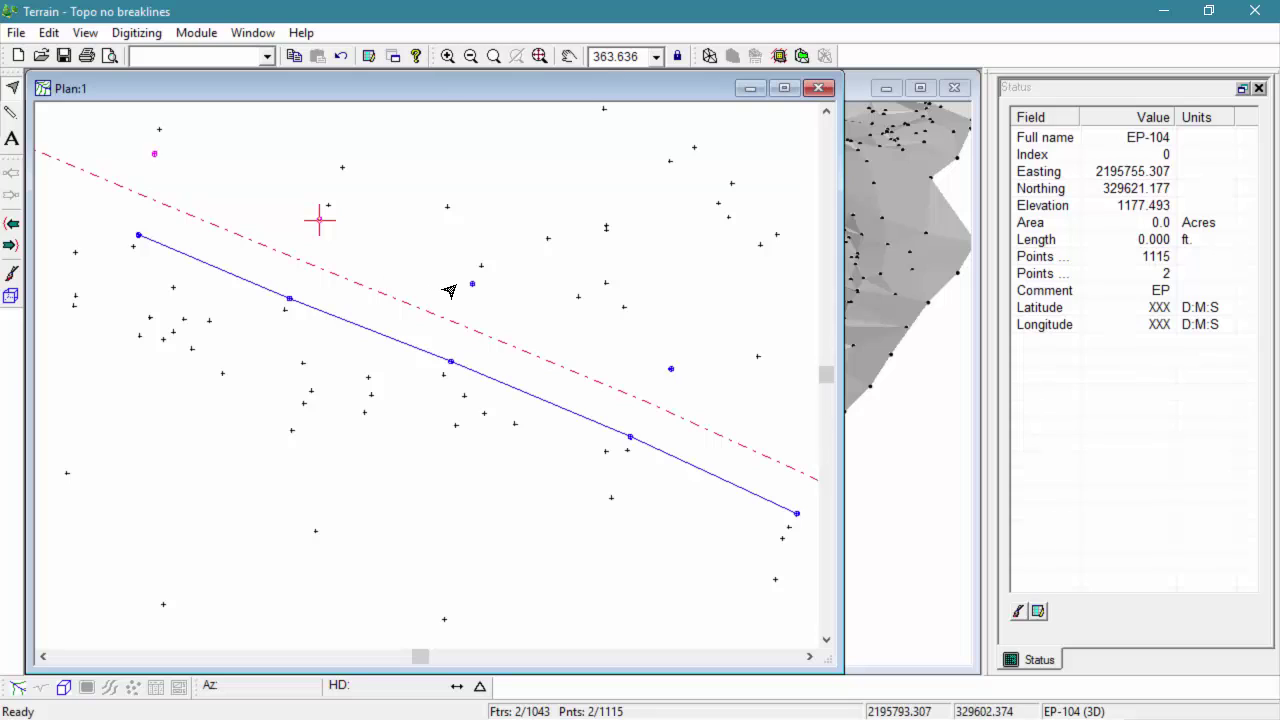
left_click(472, 284, "shift")
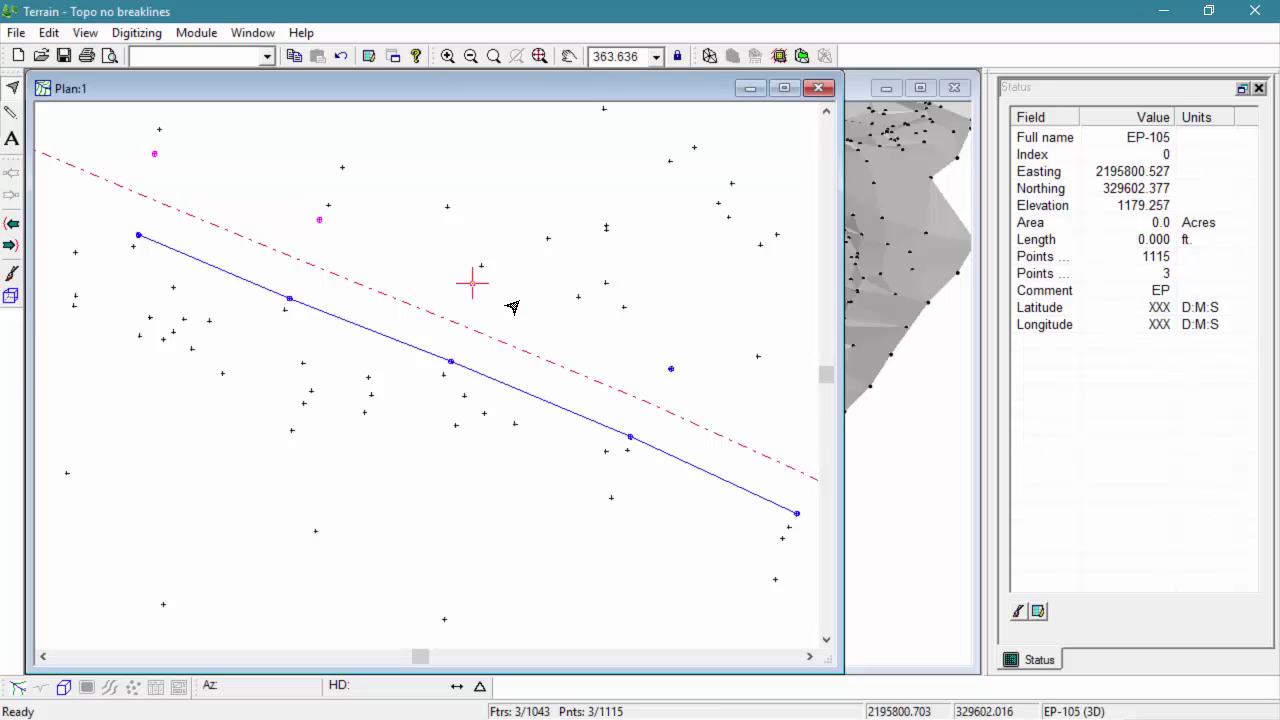
left_click(671, 370, "shift")
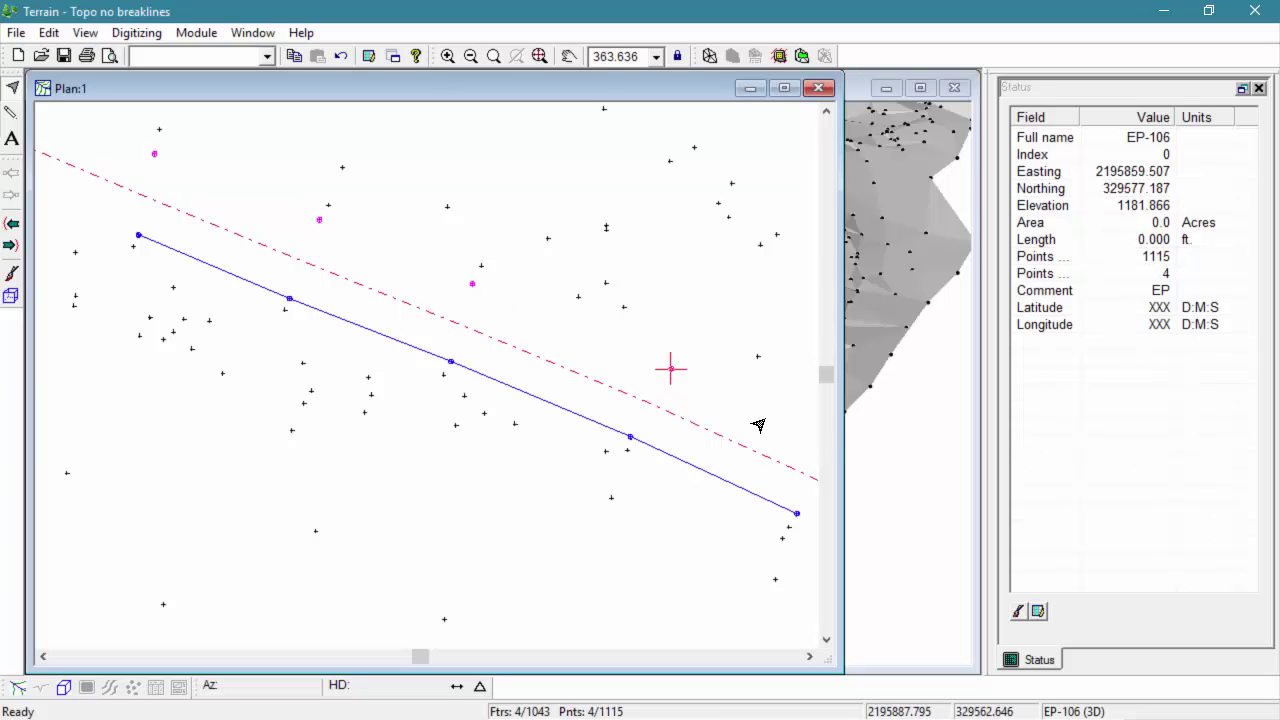
scroll(717, 373, "up", 1)
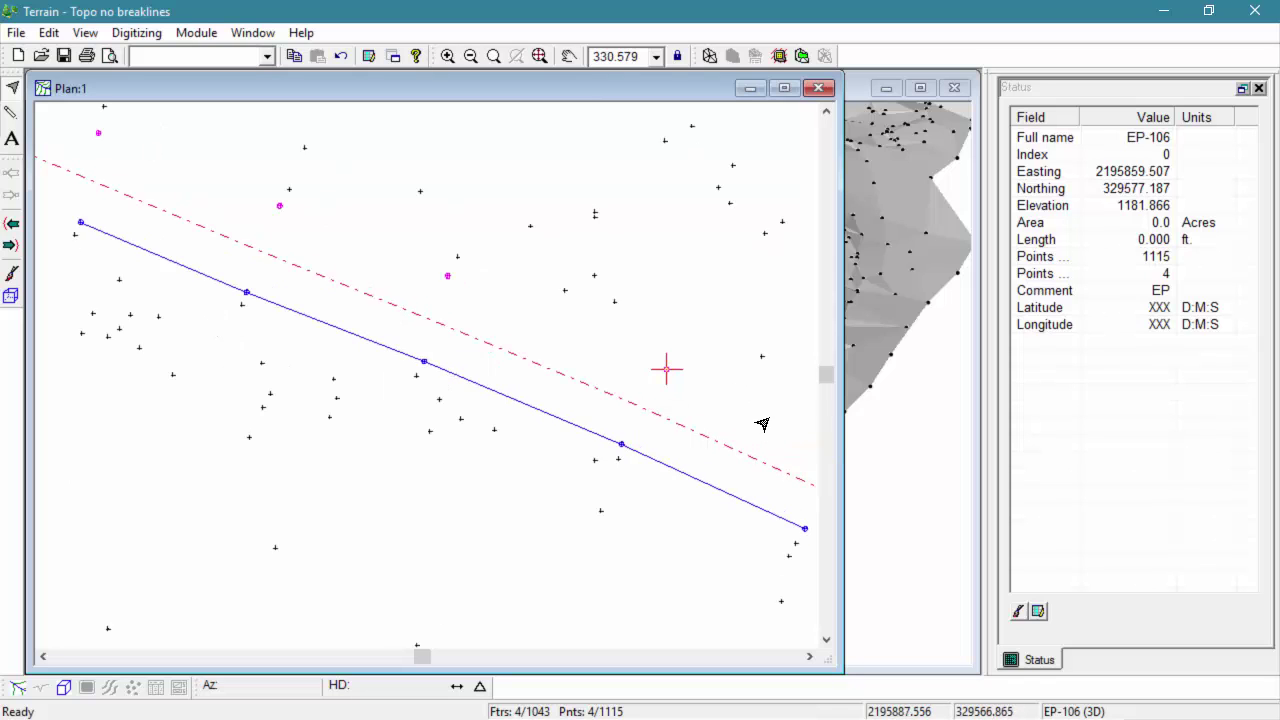
middle_click_drag(763, 417, 544, 291)
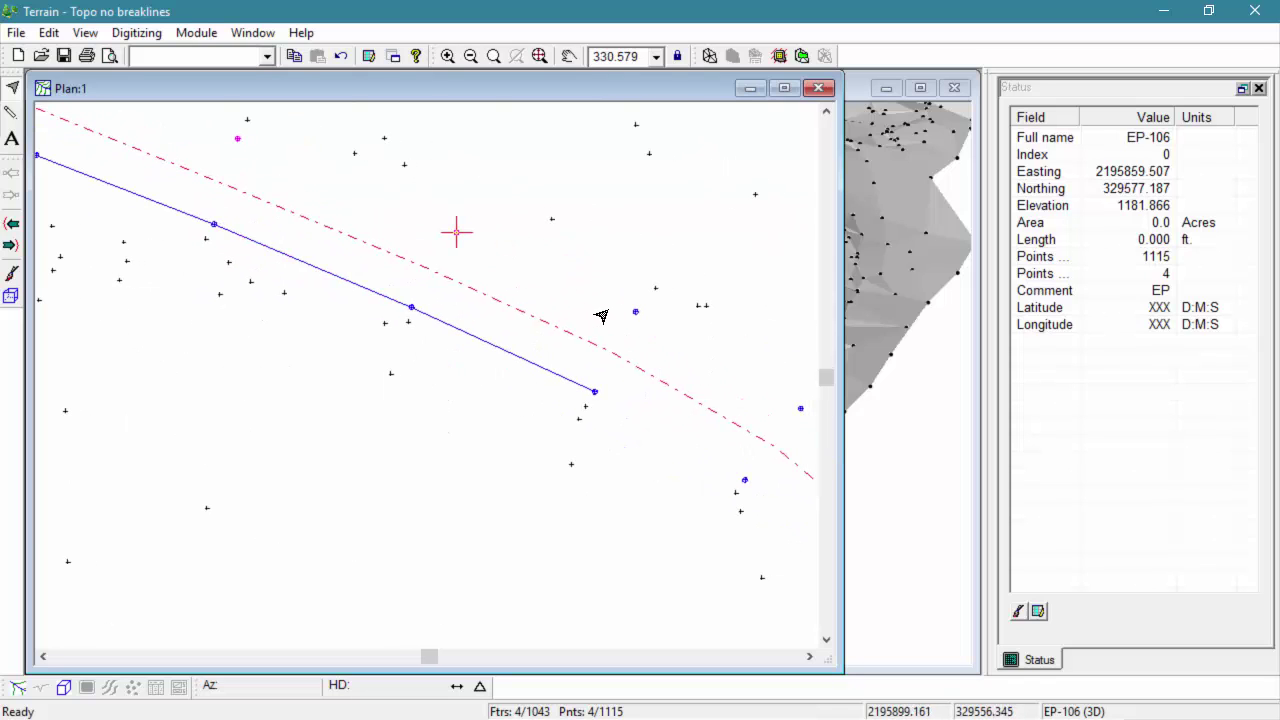
left_click(631, 316)
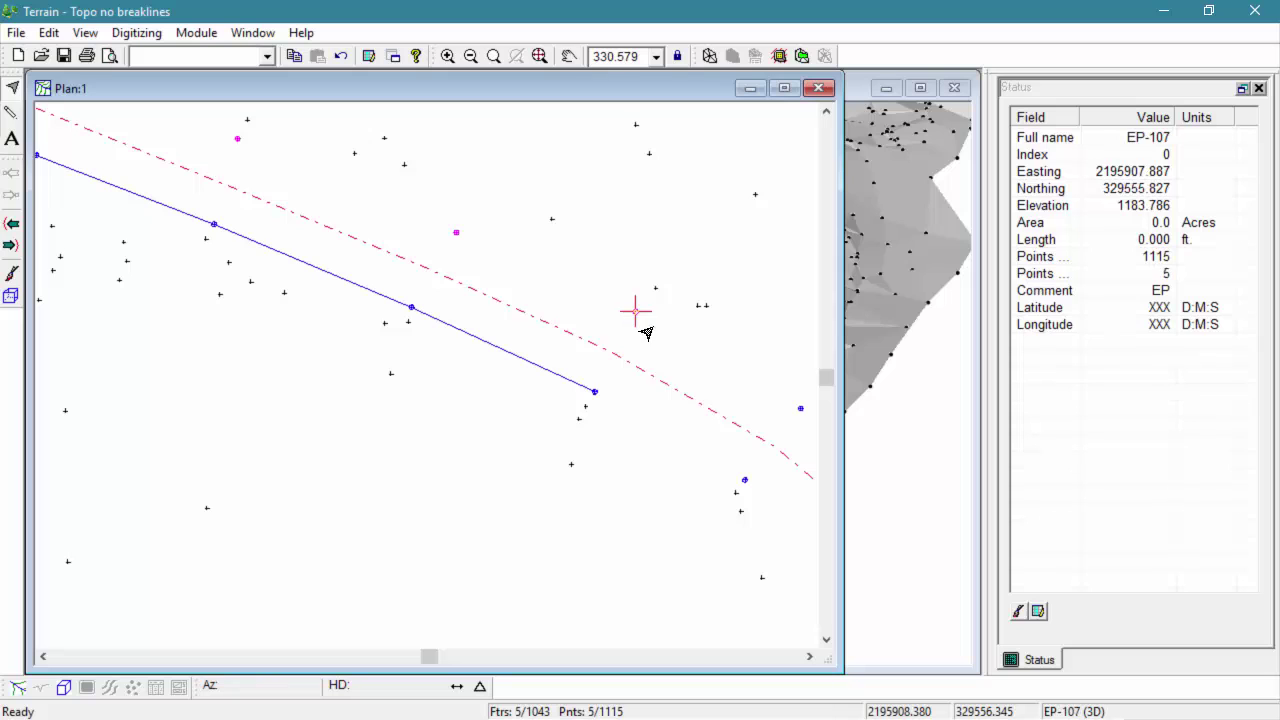
left_click(794, 412)
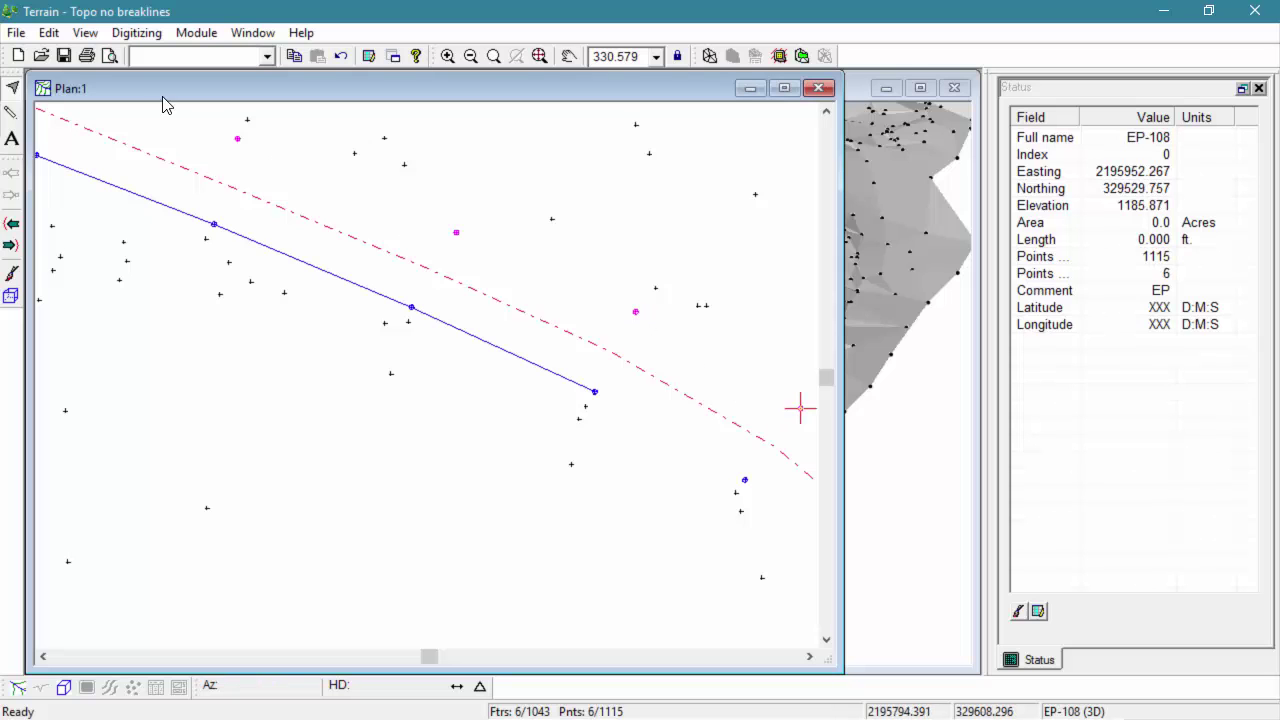
left_click(49, 33)
- Join the six selected EP points into one 270.148 ft line and open its properties
mouse_move(110, 175)
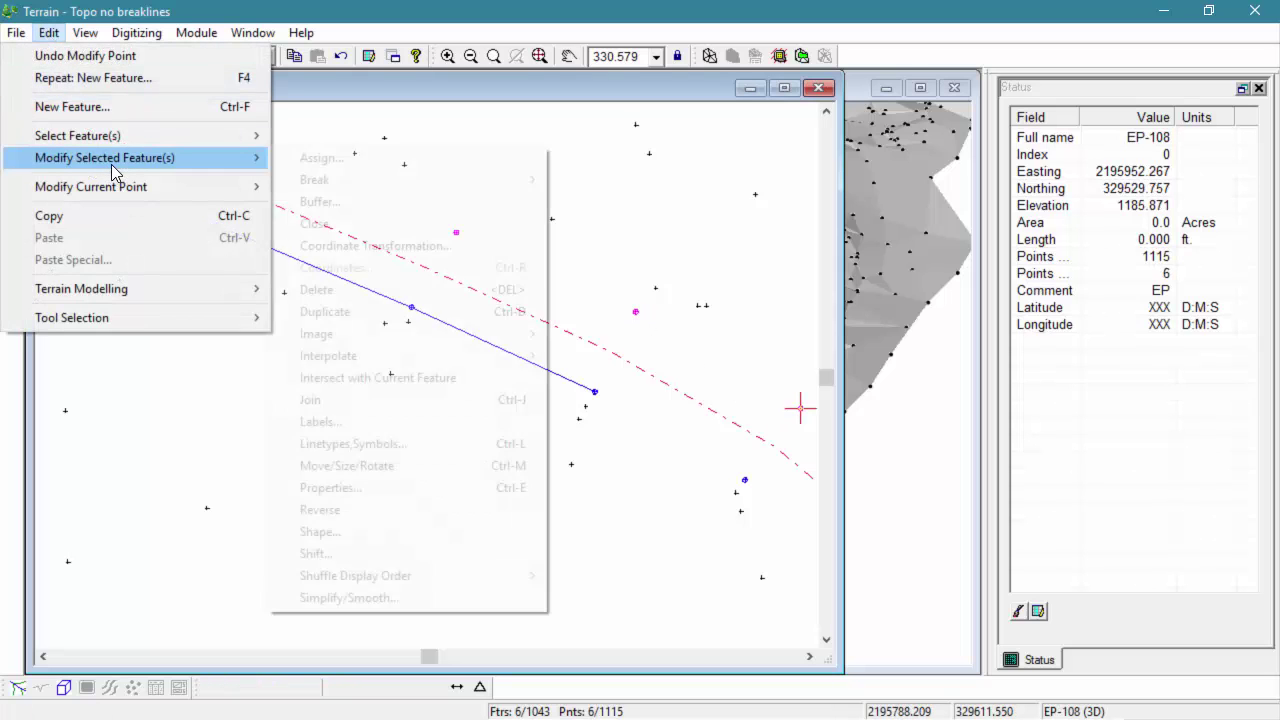
left_click(348, 405)
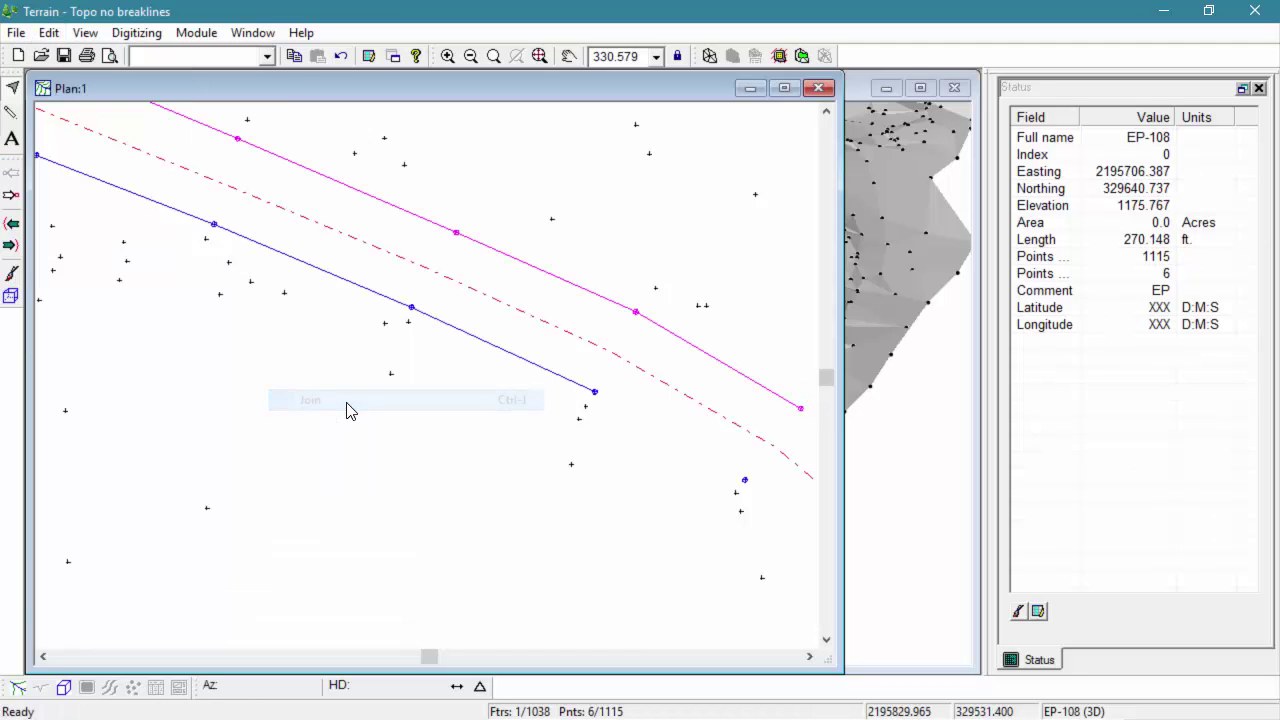
left_click(49, 33)
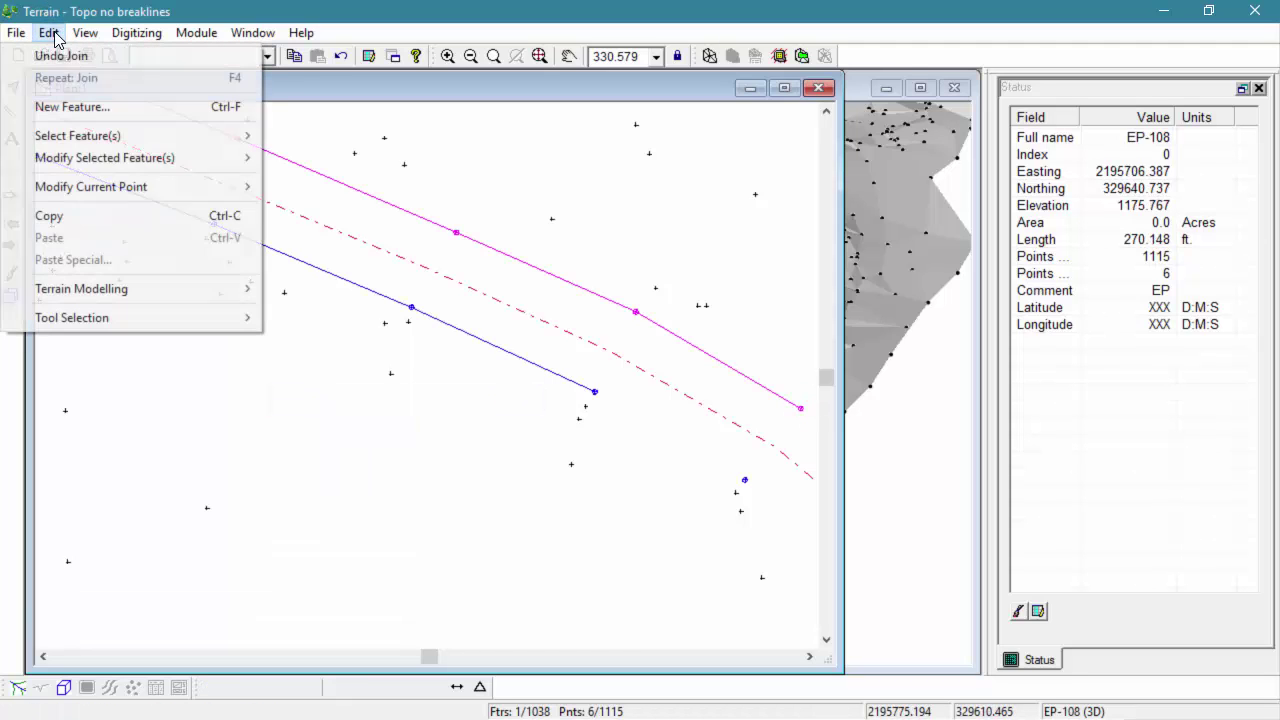
mouse_move(103, 168)
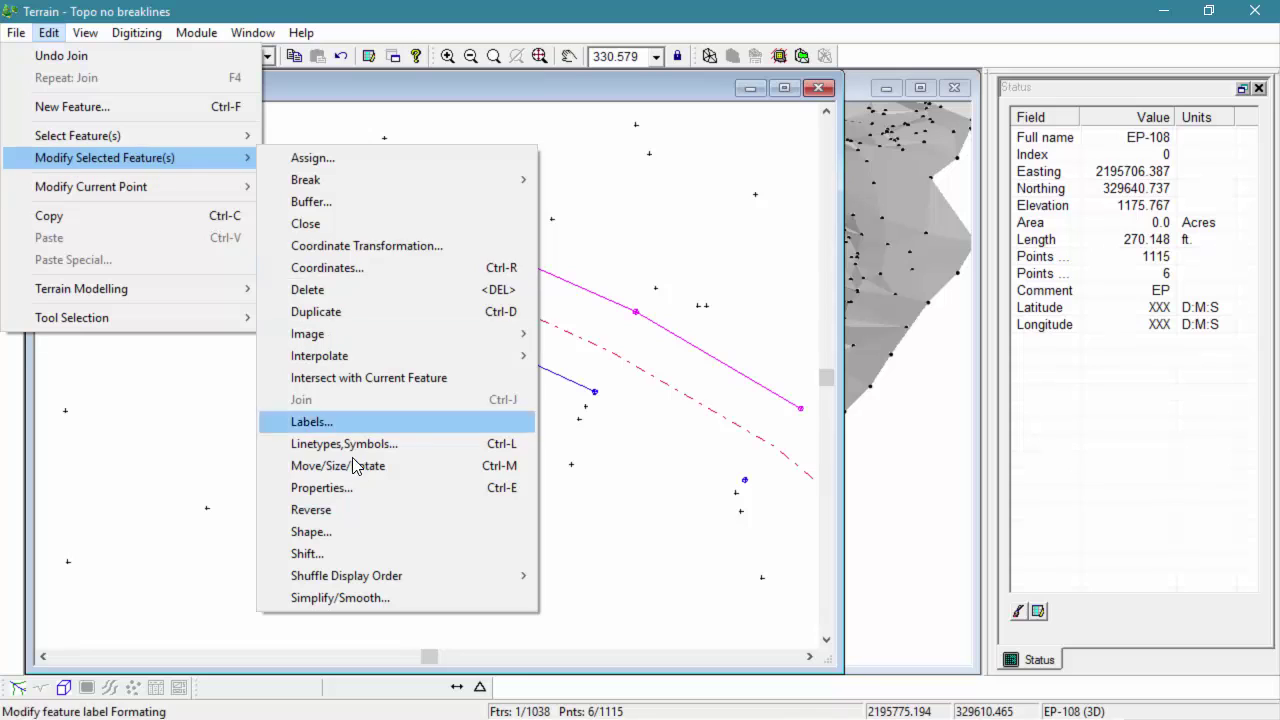
left_click(357, 488)
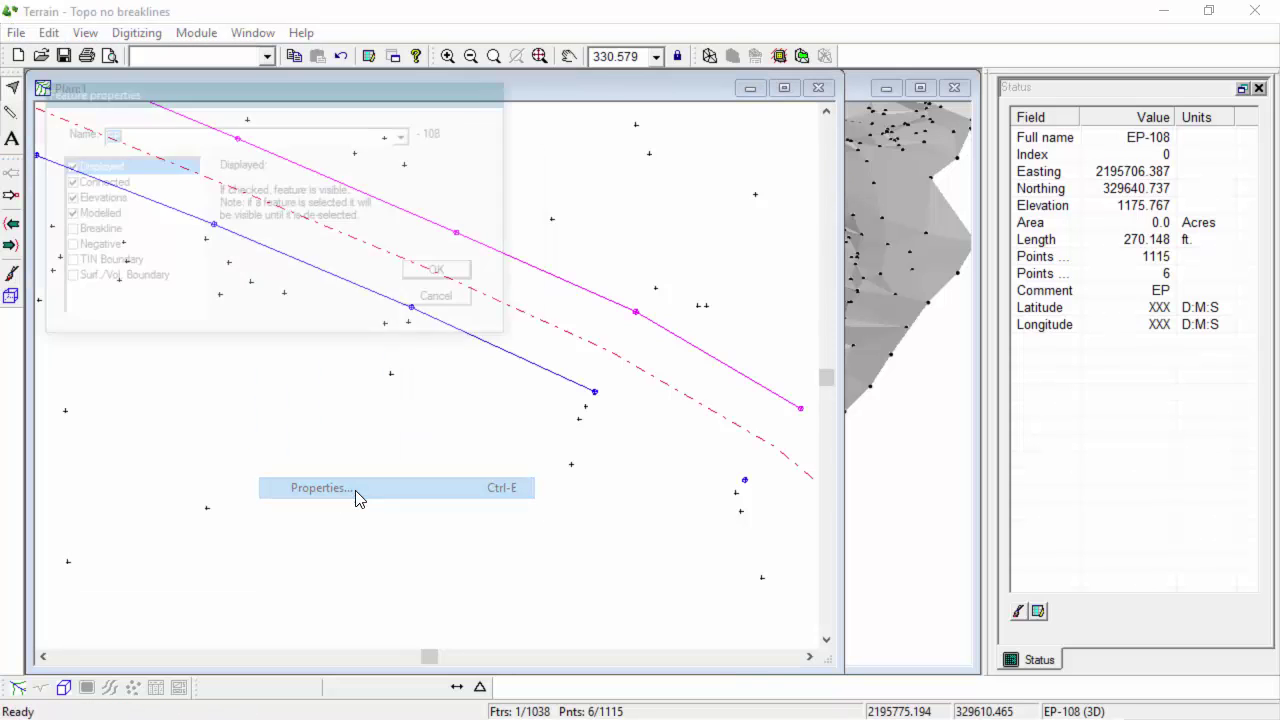